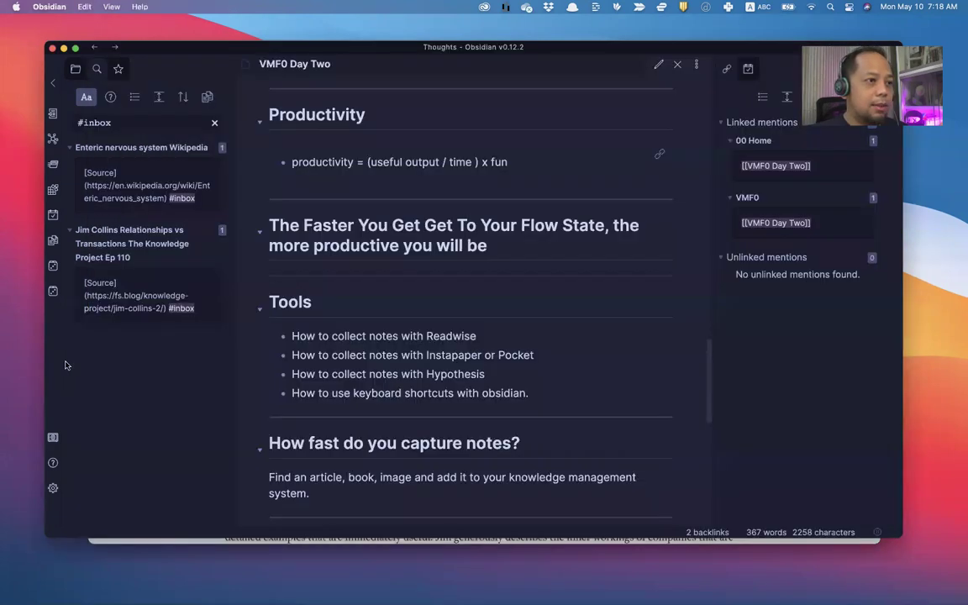
# Step: Switch to Chrome and review the Alfred - Obsidian Utilities forum thread and the README of the macedotavares/obsidian-utilities GitHub repository
pyautogui.click(59, 327)
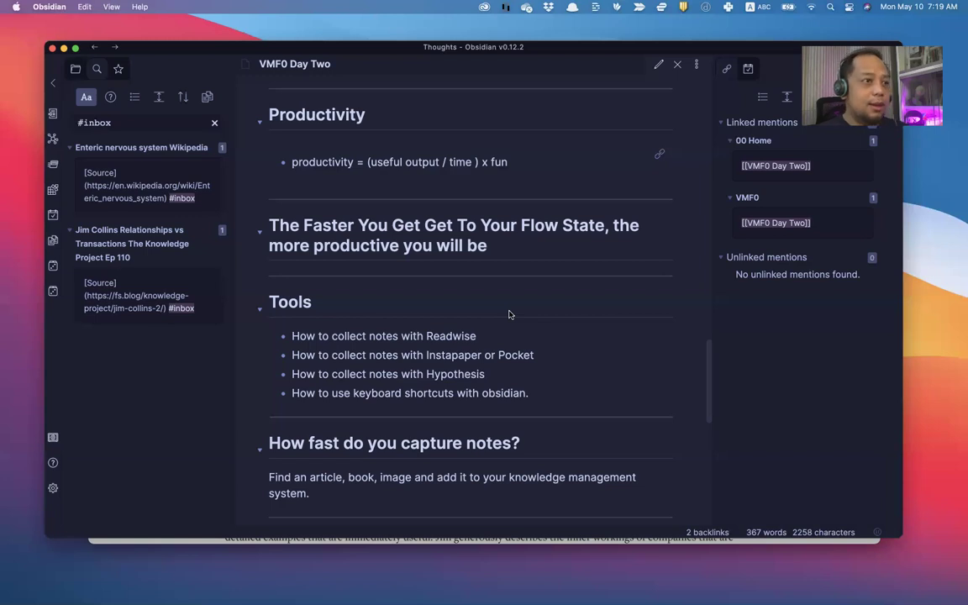
pyautogui.hotkey('ctrl', 'Up')
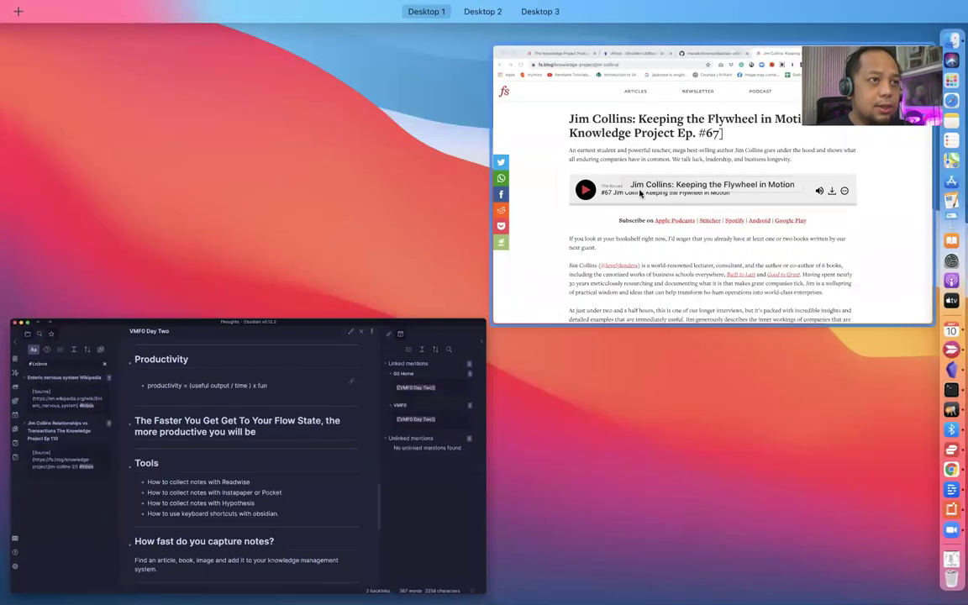
pyautogui.click(578, 175)
pyautogui.click(374, 57)
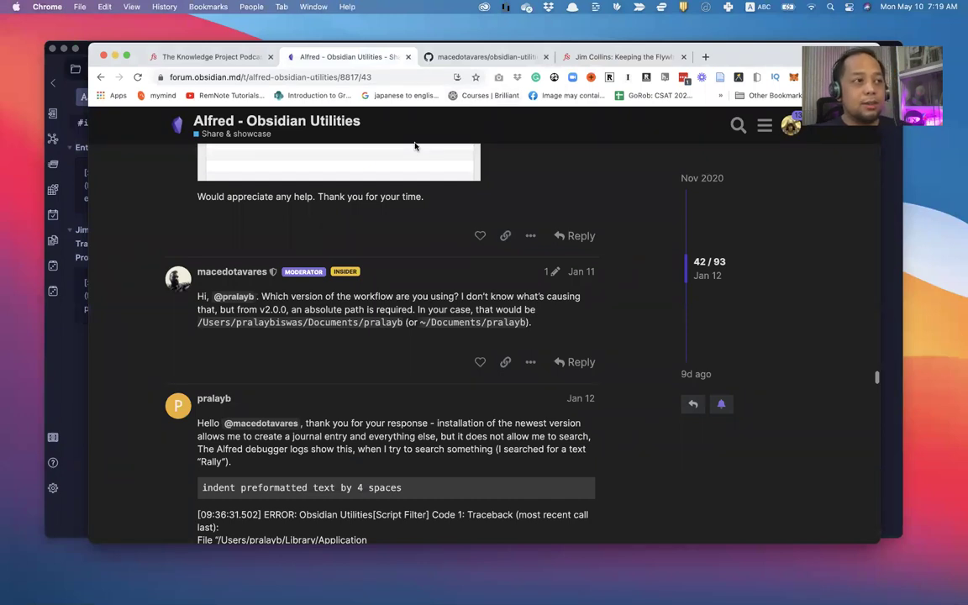
pyautogui.click(426, 57)
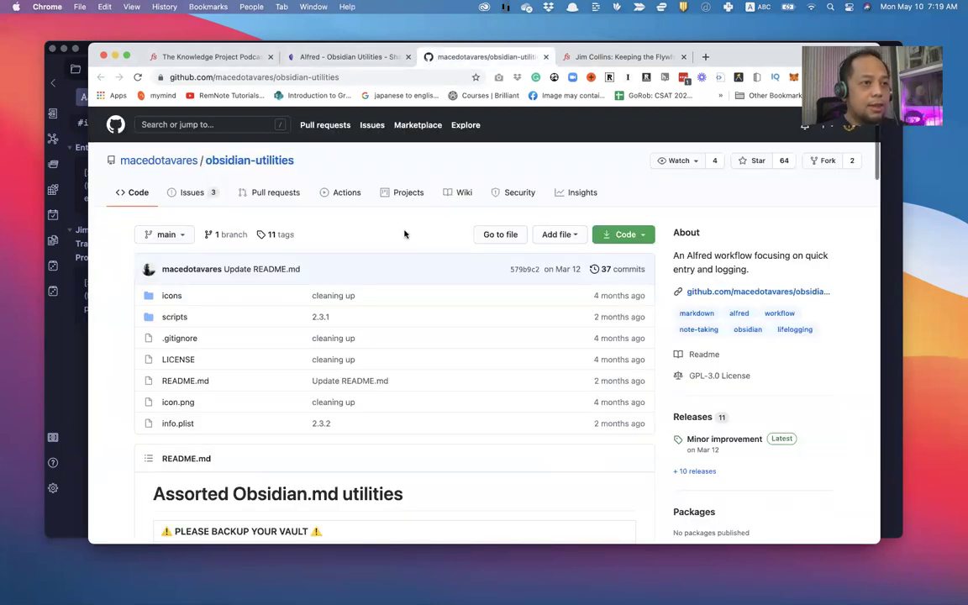
pyautogui.scroll(-15, 404, 234)
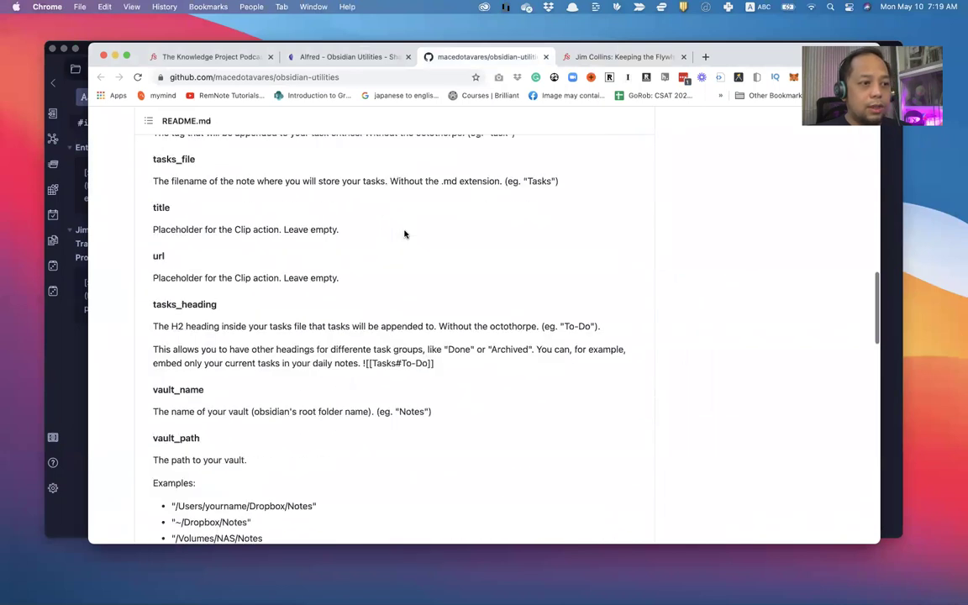
pyautogui.scroll(20, 404, 234)
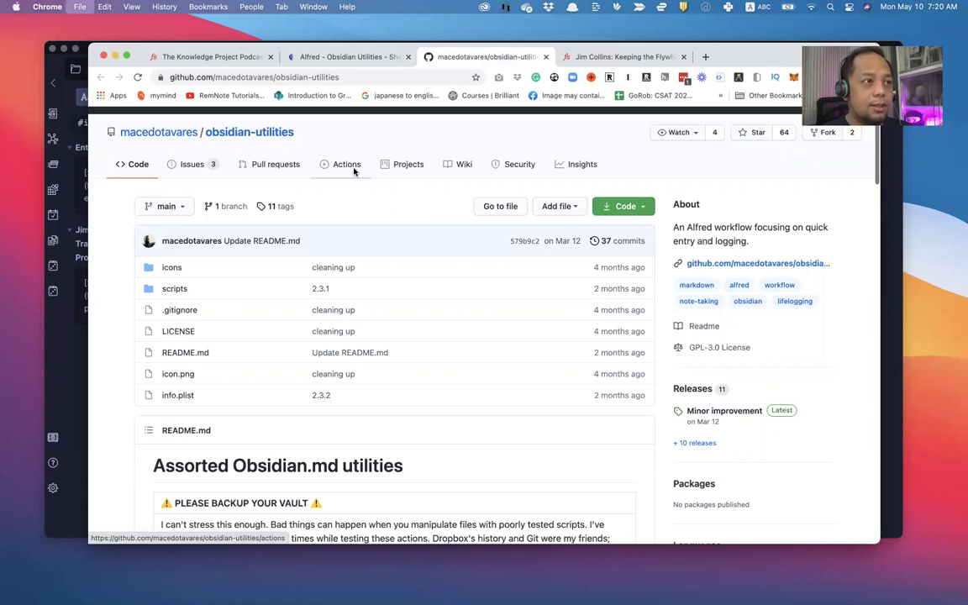
# Step: Open Alfred Preferences and display the Obsidian Utilities workflow
pyautogui.press('super+o')
pyautogui.press('Escape')
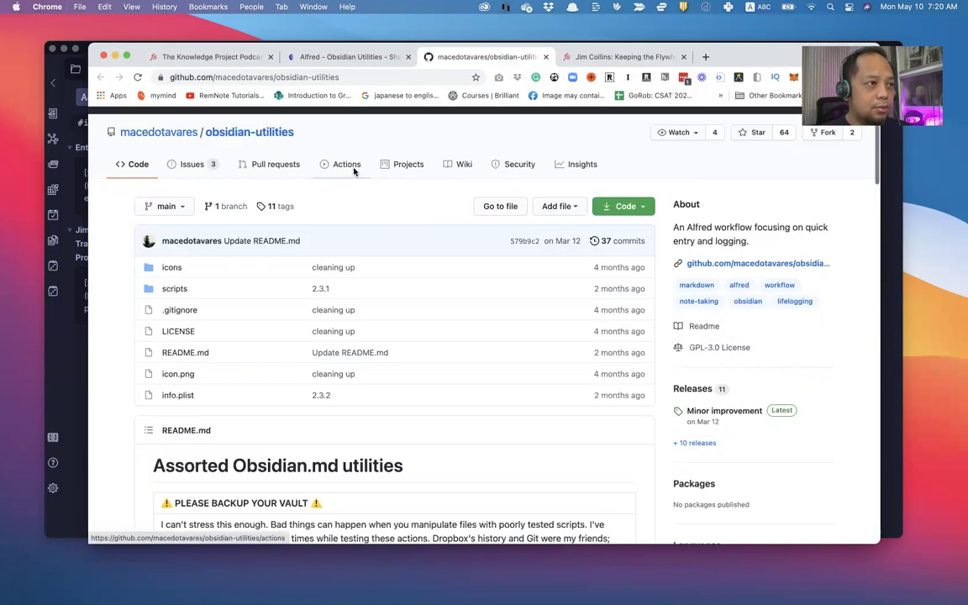
pyautogui.hotkey('alt', 'space')
pyautogui.write('pre')
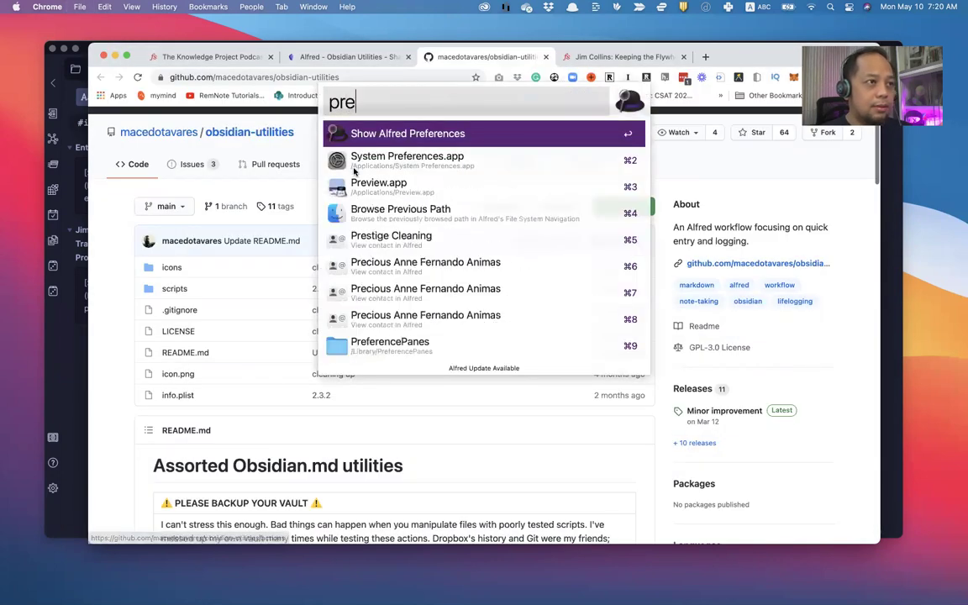
pyautogui.press('Return')
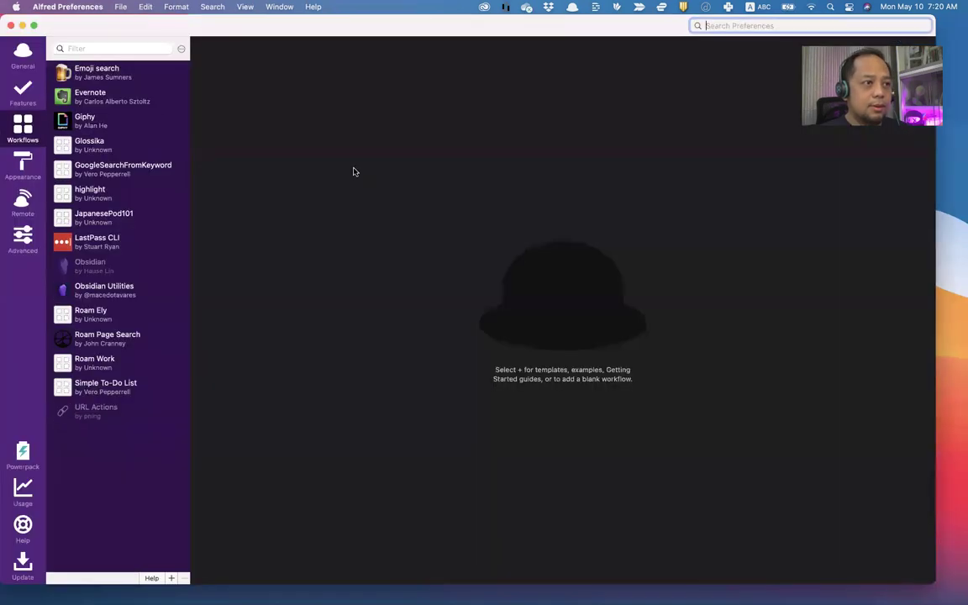
pyautogui.click(118, 294)
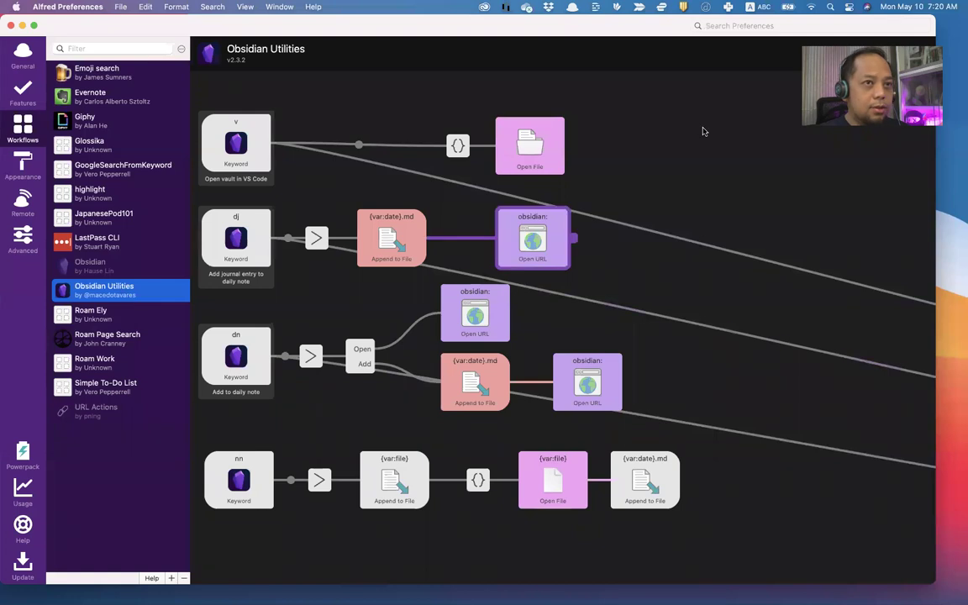
# Step: Examine the Obsidian Utilities workflow's environment variables, including vault_path, and its keyword actions without changing anything
pyautogui.click(715, 25)
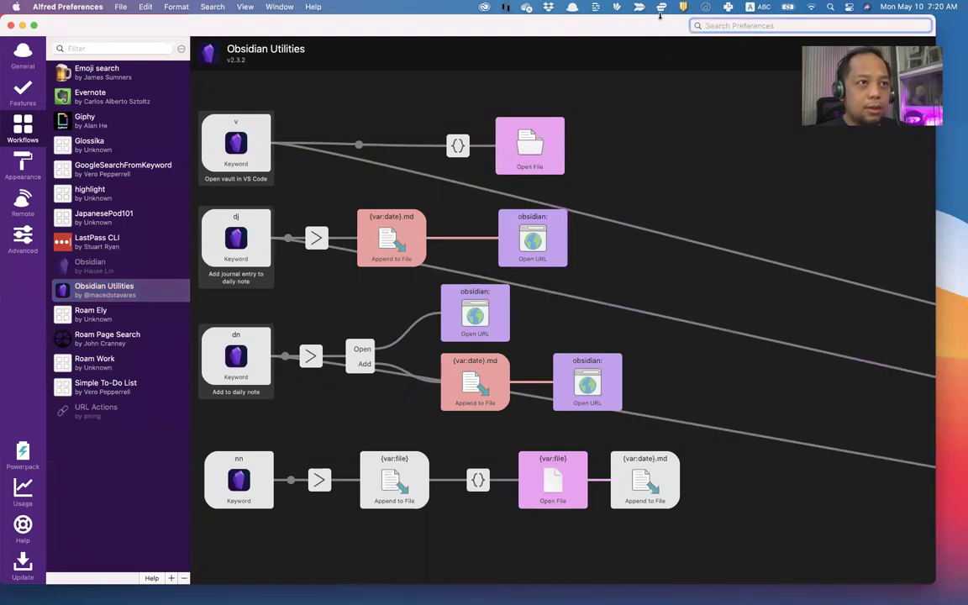
pyautogui.moveTo(643, 30); pyautogui.dragTo(542, 55)
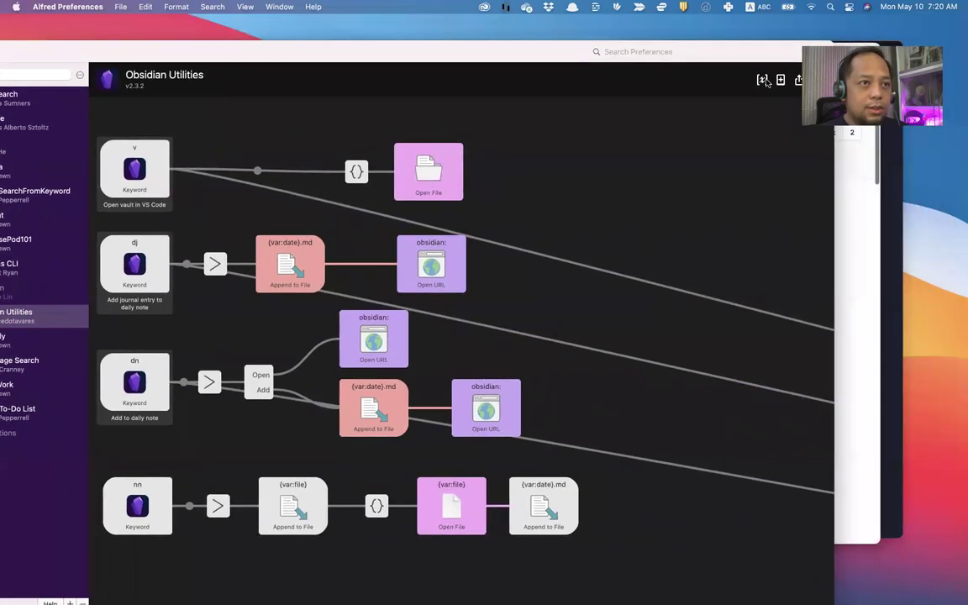
pyautogui.click(686, 77)
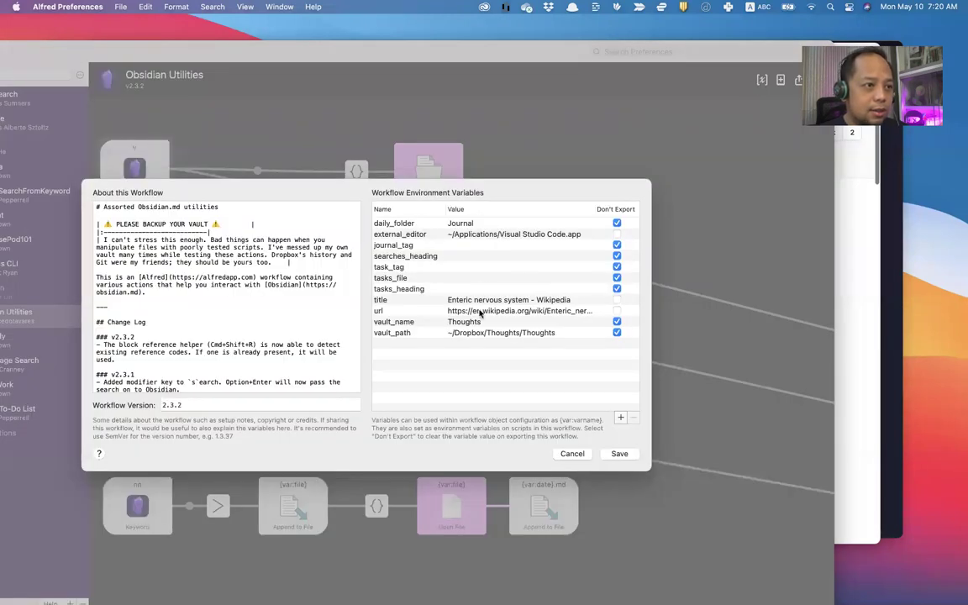
pyautogui.click(496, 334)
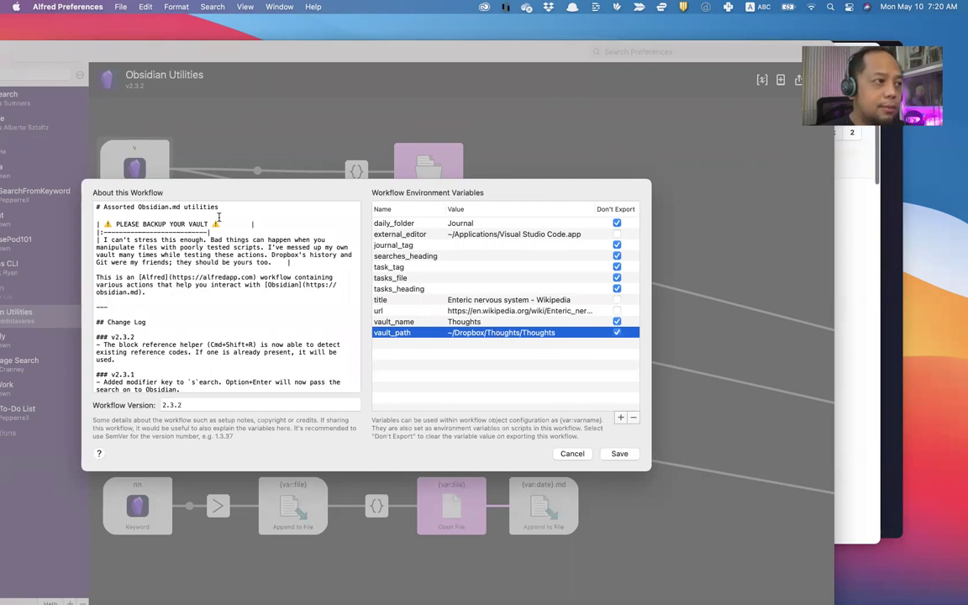
pyautogui.click(572, 454)
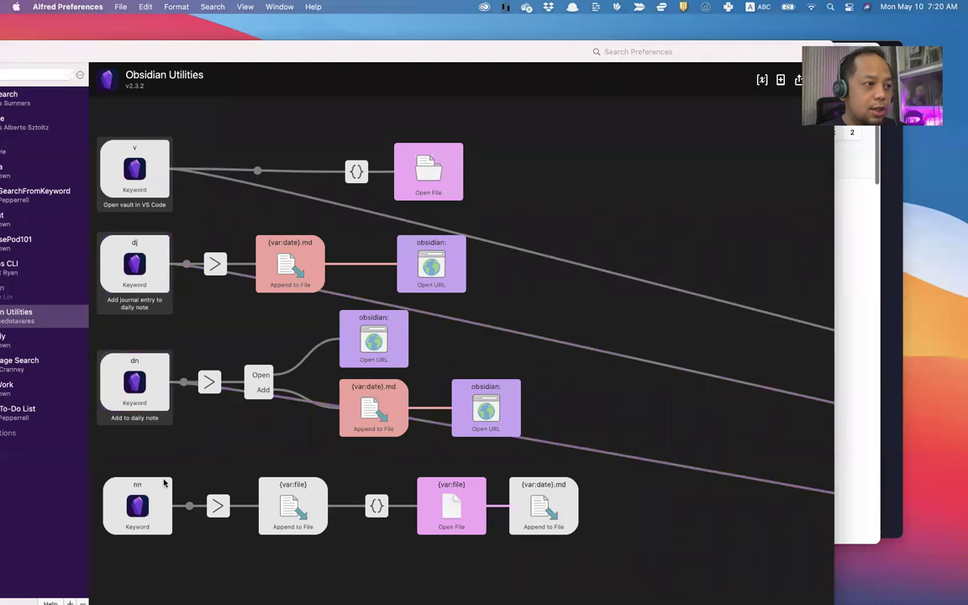
pyautogui.scroll(-5, 165, 483)
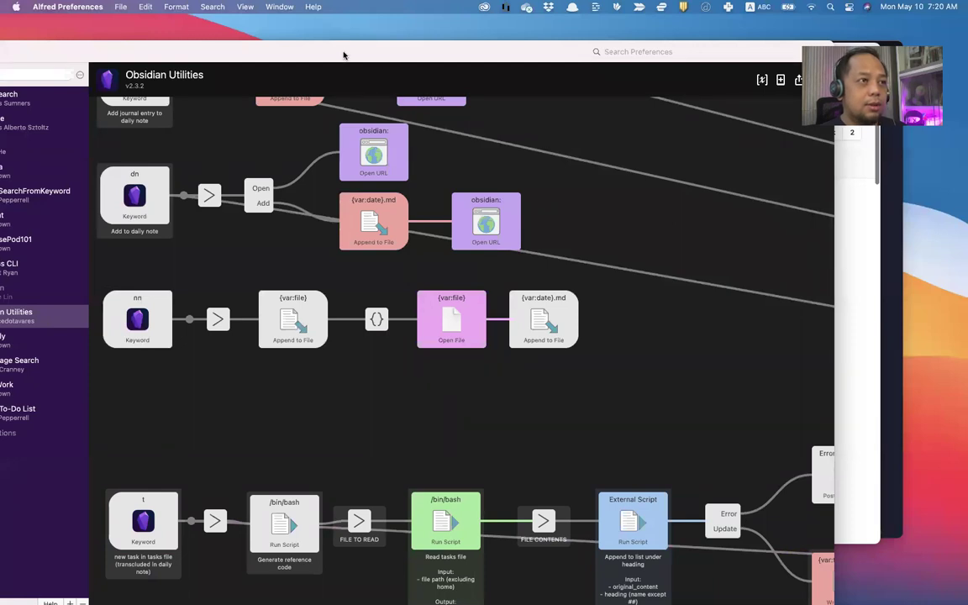
# Step: Switch to Obsidian, add the journal entry "Someone just mentioned Design Thinking. What the heck is that?" with Alfred's dj keyword, and highlight it
pyautogui.hotkey('ctrl', 'Up')
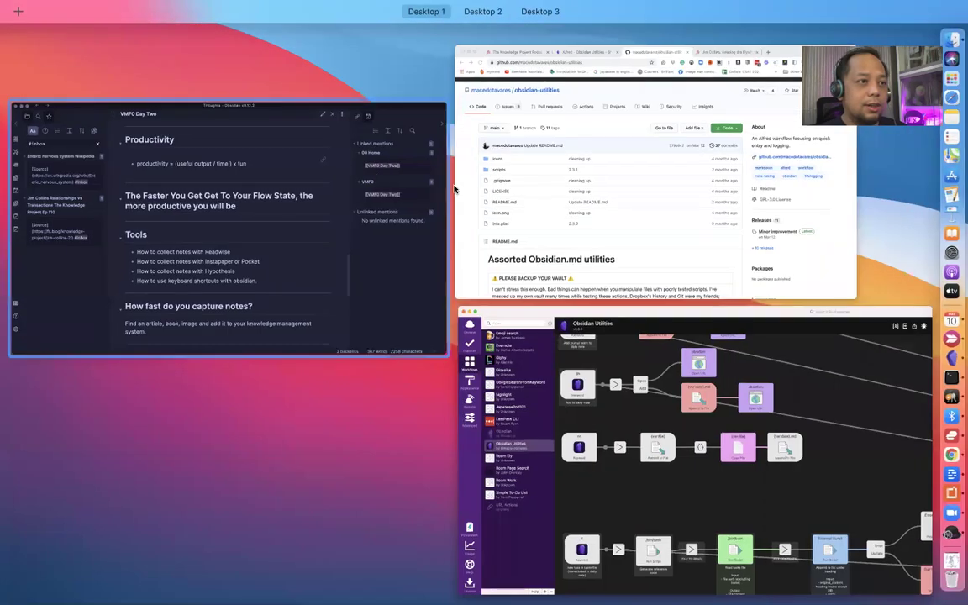
pyautogui.click(309, 223)
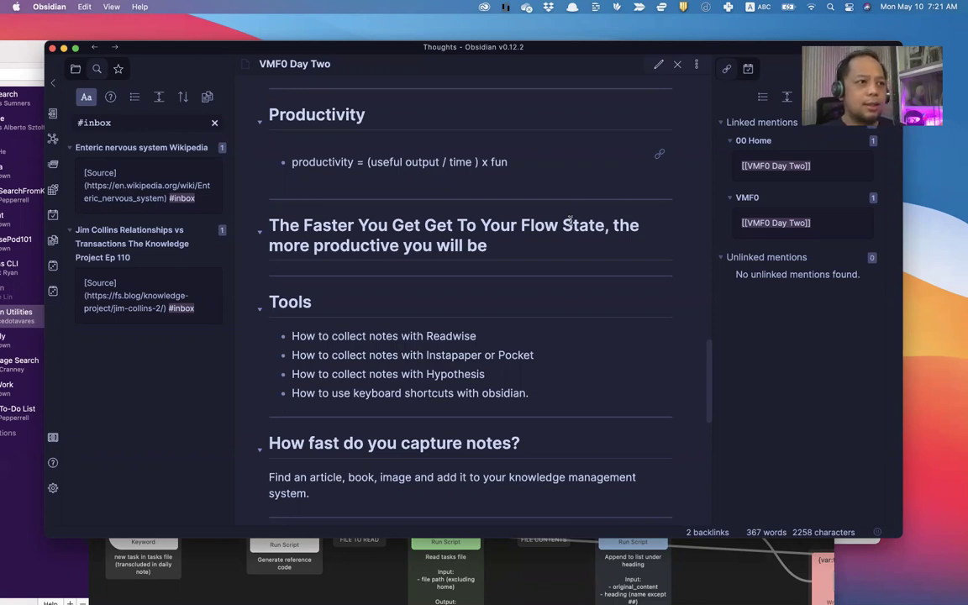
pyautogui.hotkey('alt', 'space')
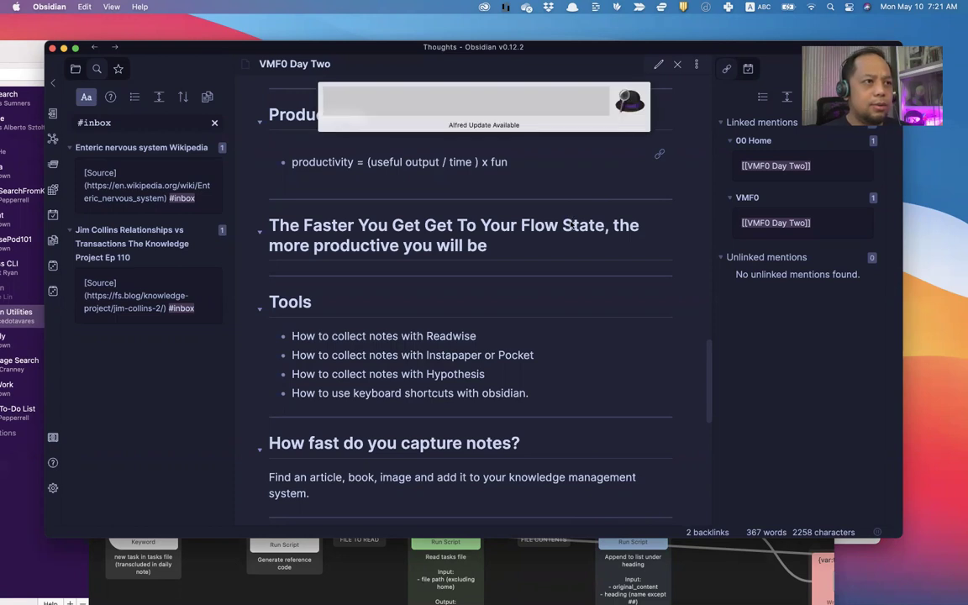
pyautogui.write('dj')
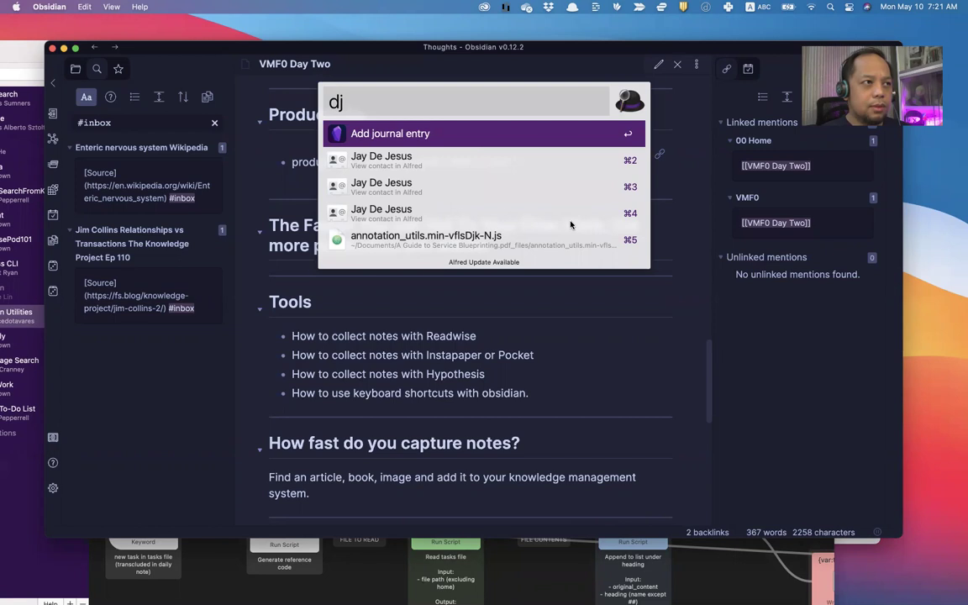
pyautogui.write(' Some')
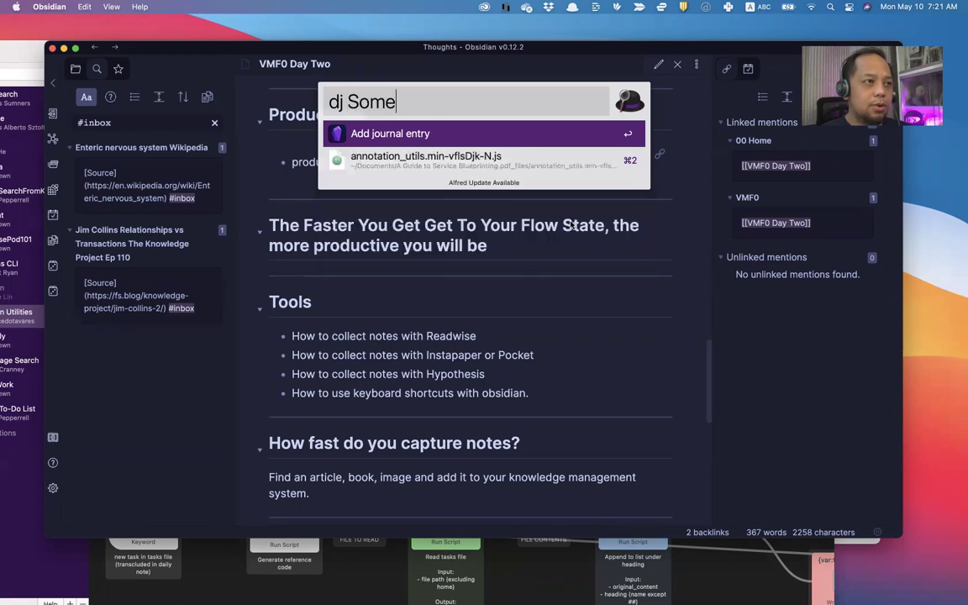
pyautogui.write('one just mention')
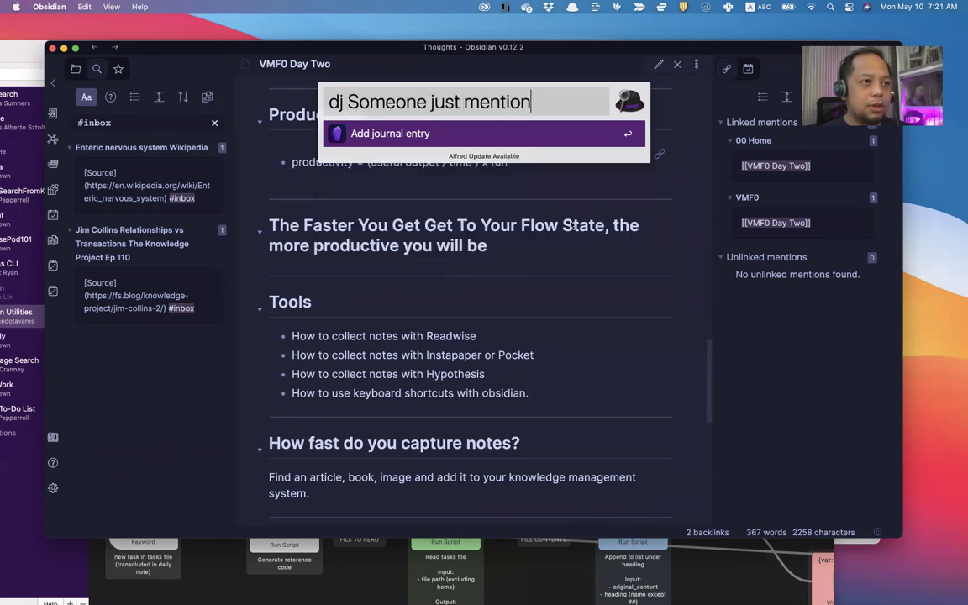
pyautogui.write('ed Design ')
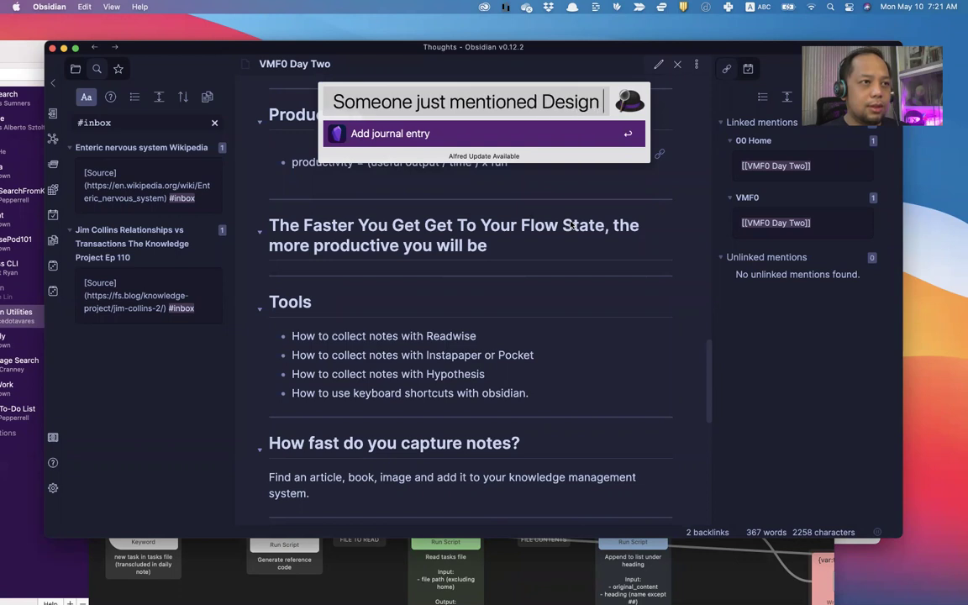
pyautogui.write('Thinking. W')
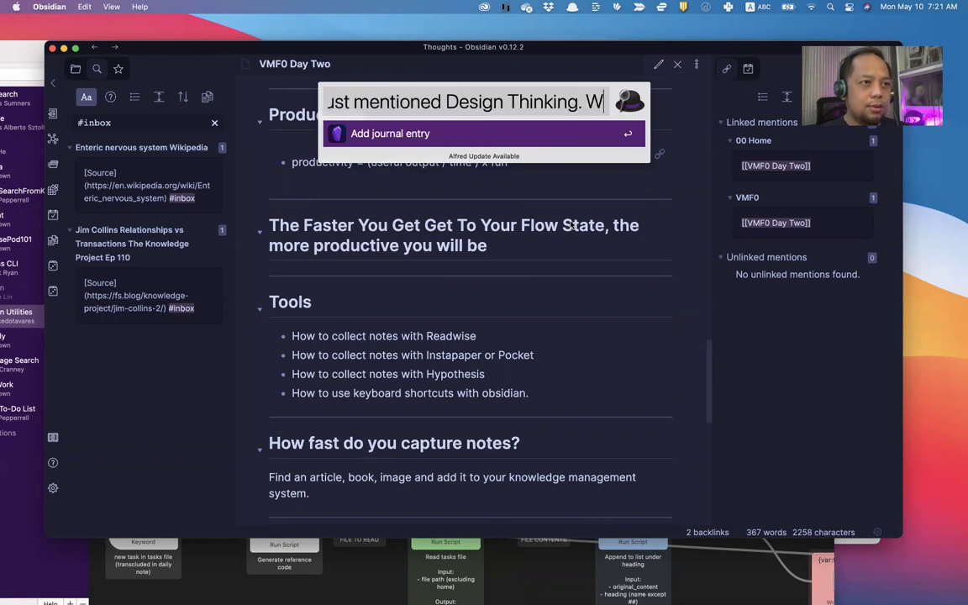
pyautogui.write('hat the heck is that?')
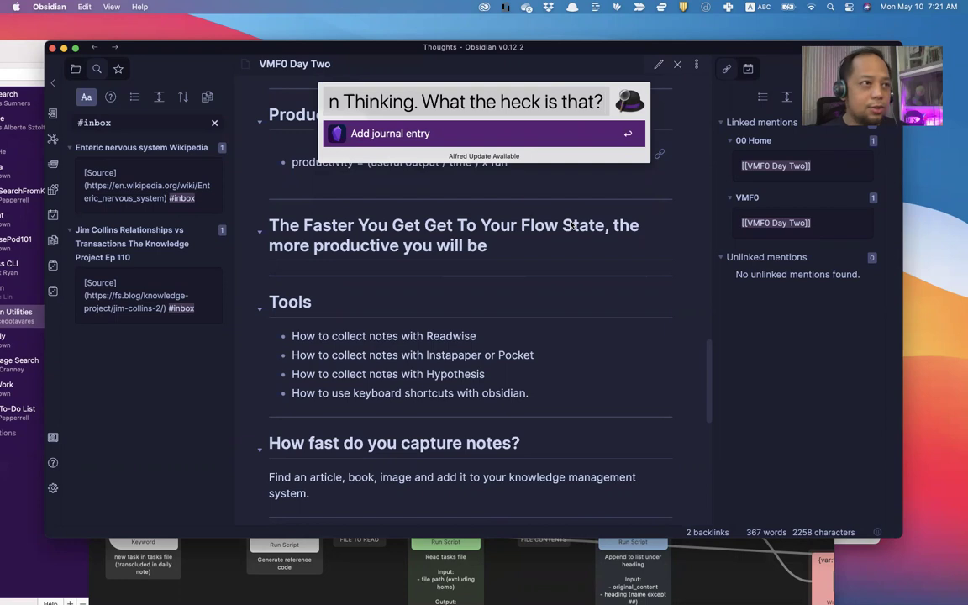
pyautogui.press('Return')
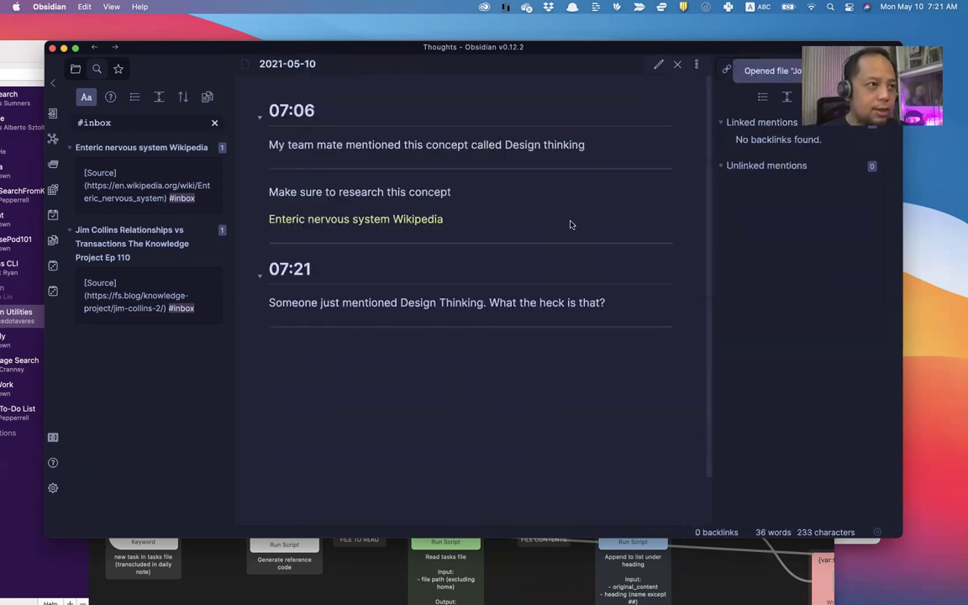
pyautogui.tripleClick(353, 301)
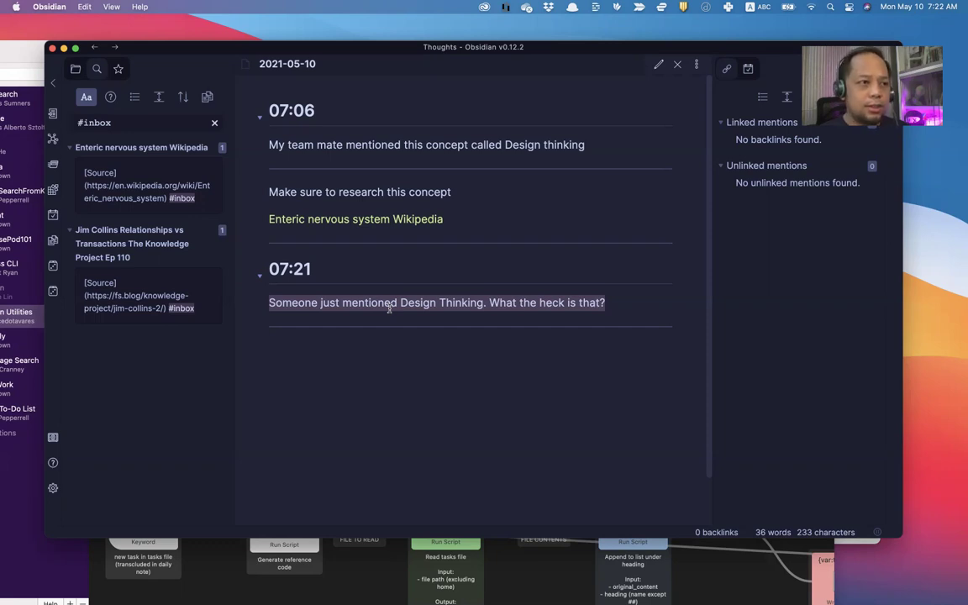
# Step: Add the journal entry "What does art in culture mean?" to the daily note with Alfred's dj keyword
pyautogui.hotkey('alt', 'space')
pyautogui.write('dj')
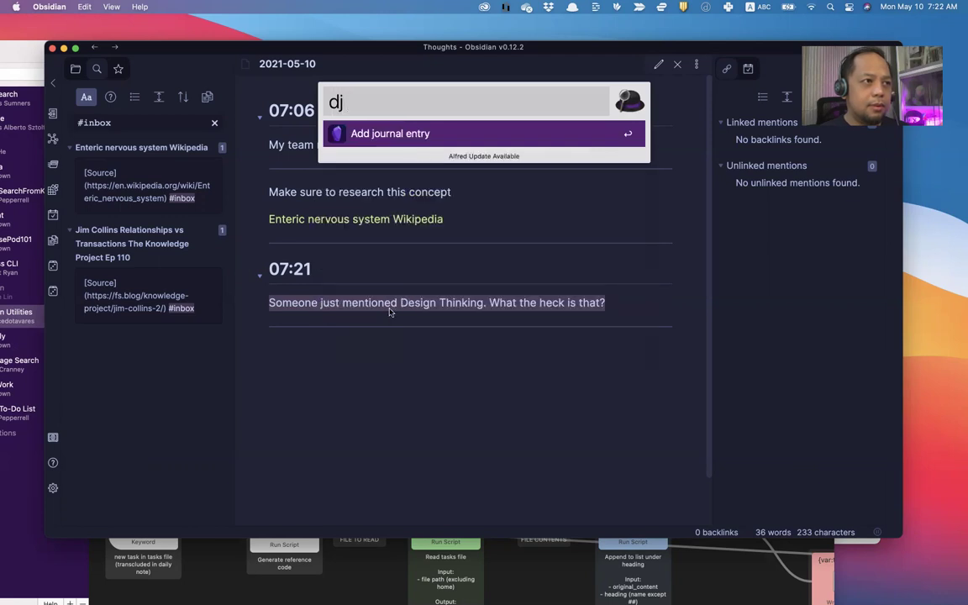
pyautogui.write(' What d')
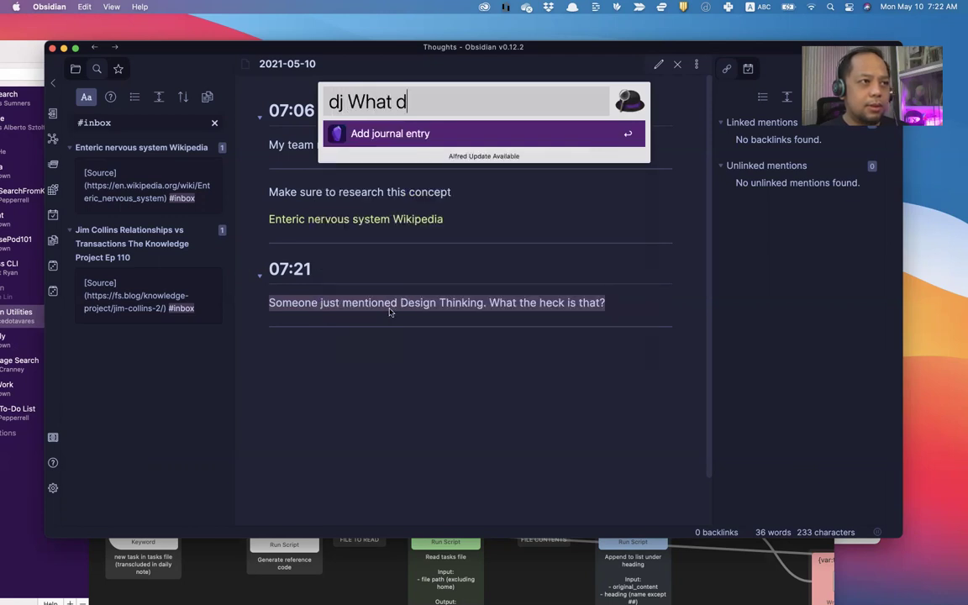
pyautogui.write('oes art in cultu')
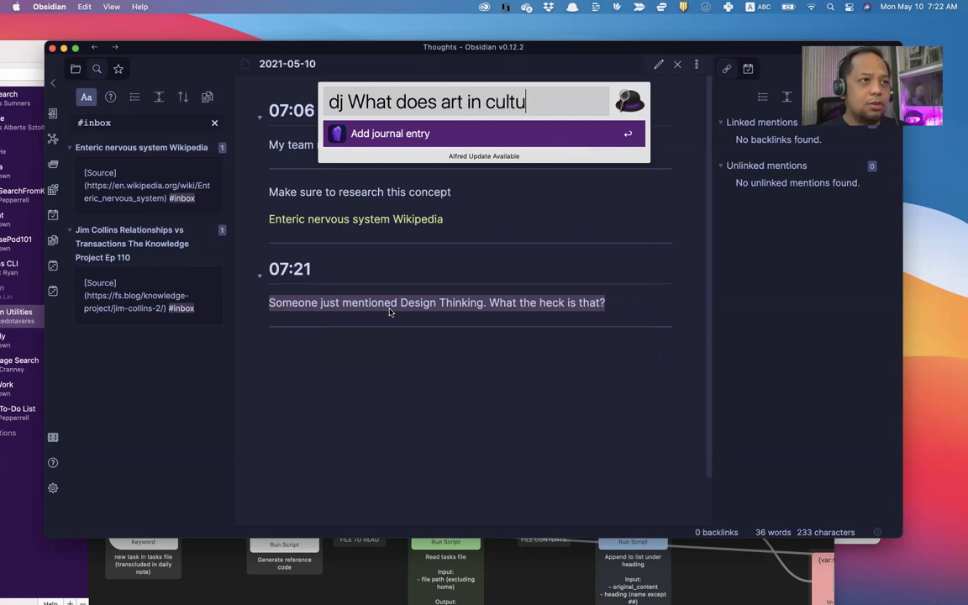
pyautogui.write('re mean?')
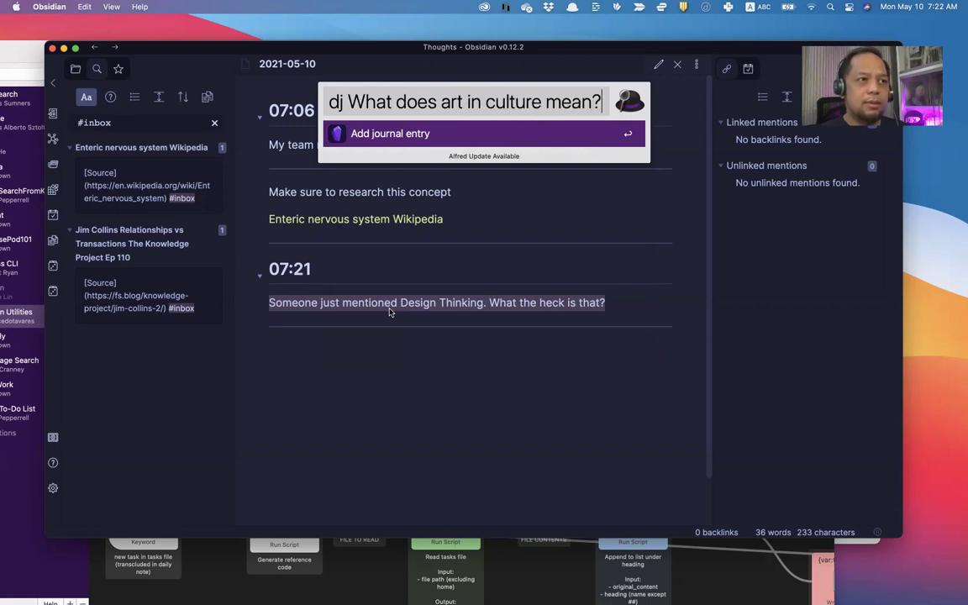
pyautogui.press('Return')
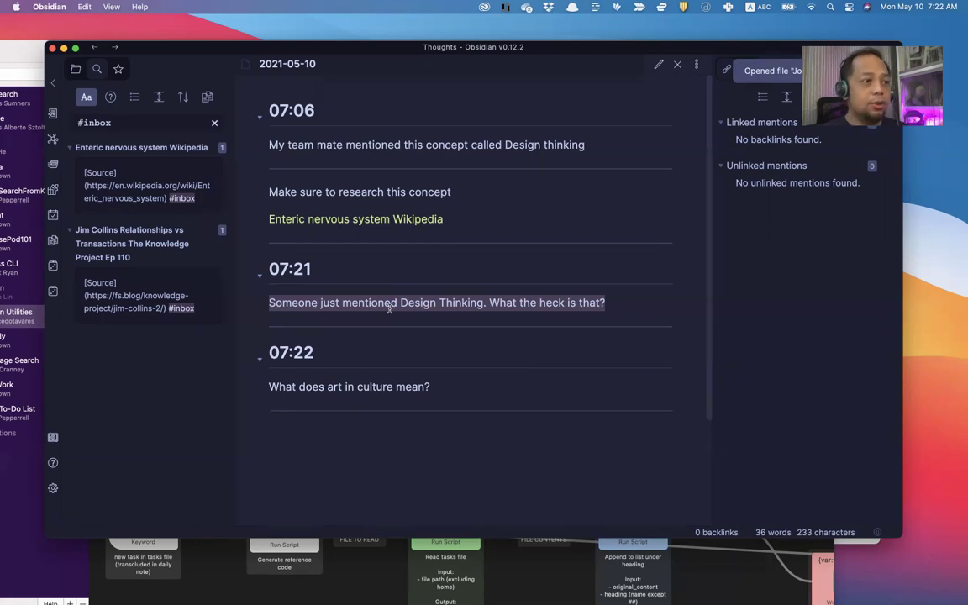
# Step: Append "Art in culture is different in asia and europe. The distinctions include..." to the daily note with Alfred's dn keyword
pyautogui.hotkey('alt', 'space')
pyautogui.write('nn')
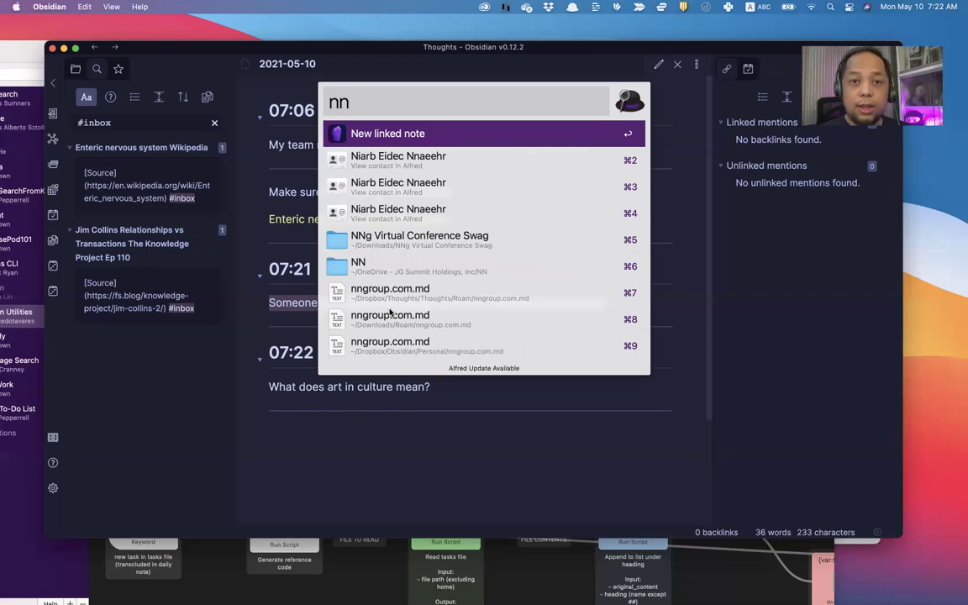
pyautogui.press('BackSpace')
pyautogui.press('BackSpace')
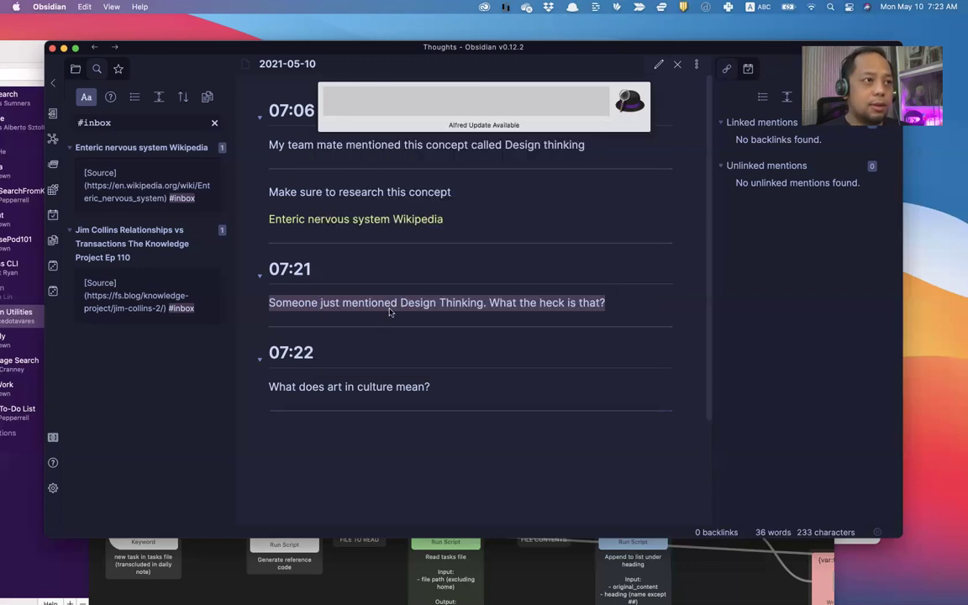
pyautogui.write('dn ')
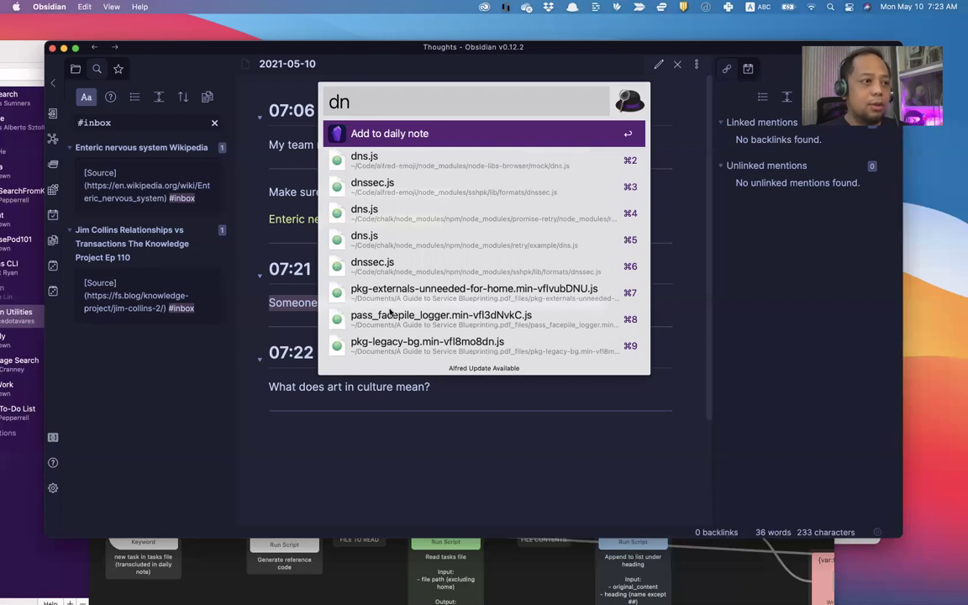
pyautogui.write('A')
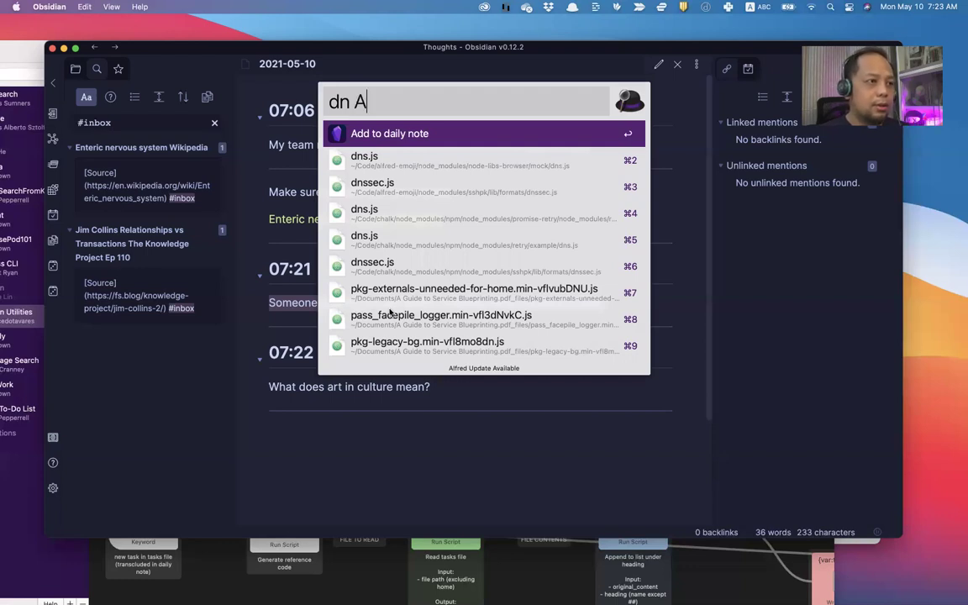
pyautogui.write('rt inculture')
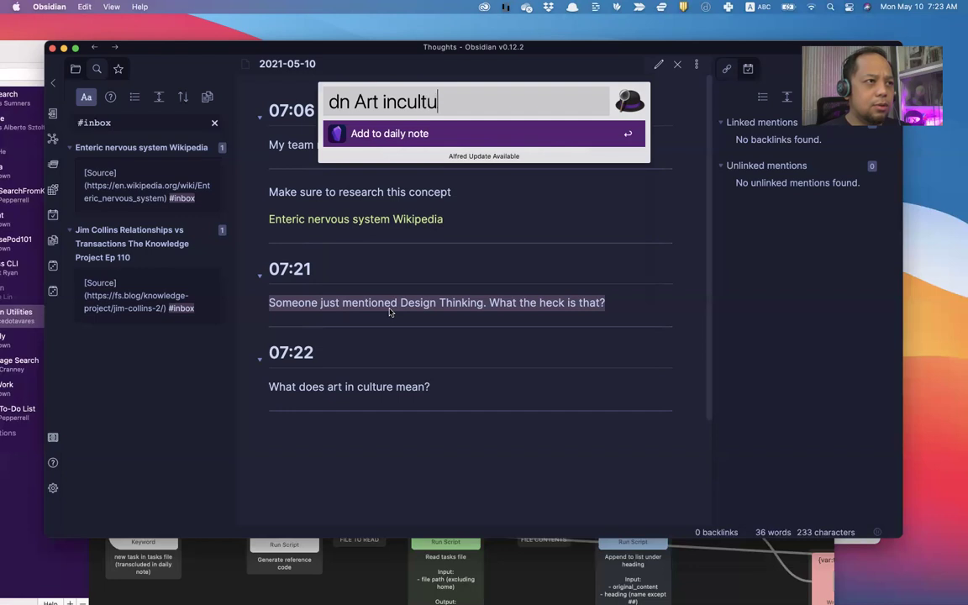
pyautogui.press('BackSpace')
pyautogui.press('BackSpace')
pyautogui.press('BackSpace')
pyautogui.press('BackSpace')
pyautogui.press('BackSpace')
pyautogui.press('BackSpace')
pyautogui.press('BackSpace')
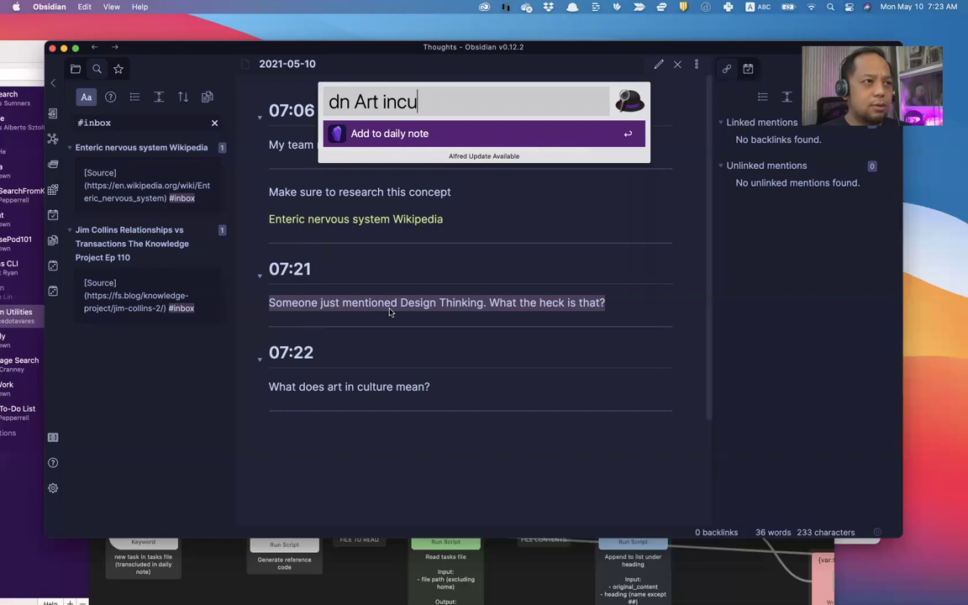
pyautogui.press('BackSpace')
pyautogui.write('cultu')
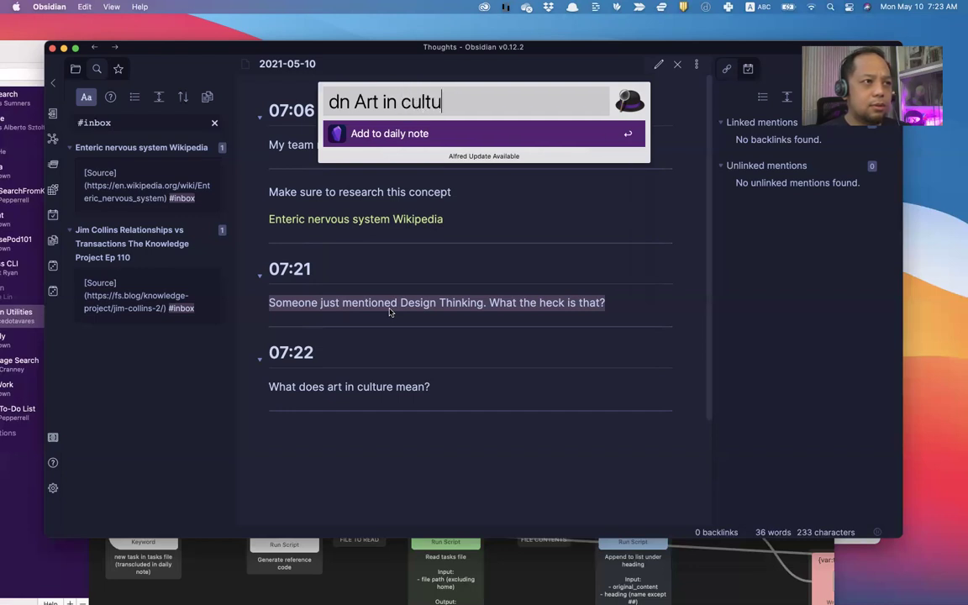
pyautogui.write('re is dif')
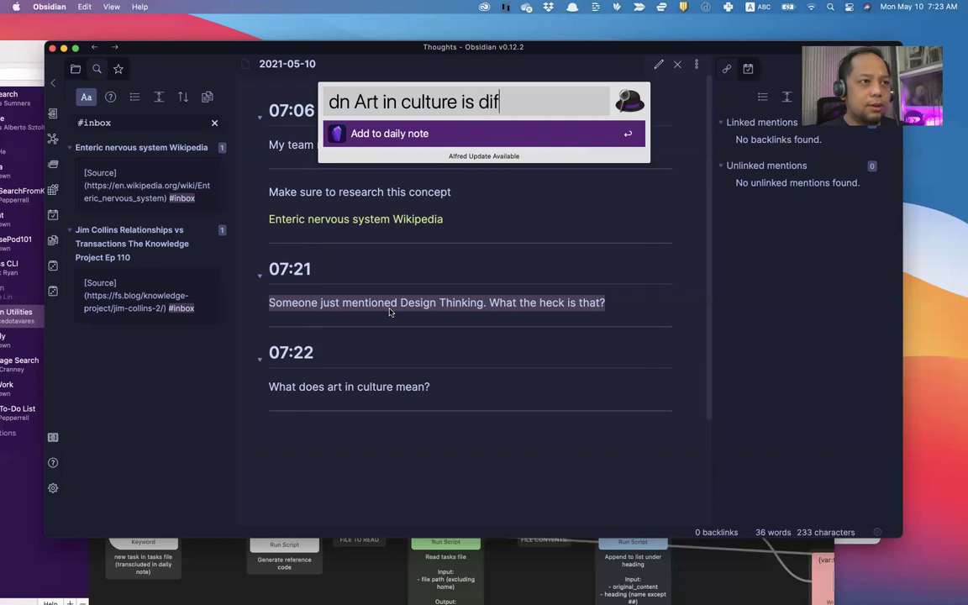
pyautogui.write('ferent in asia ')
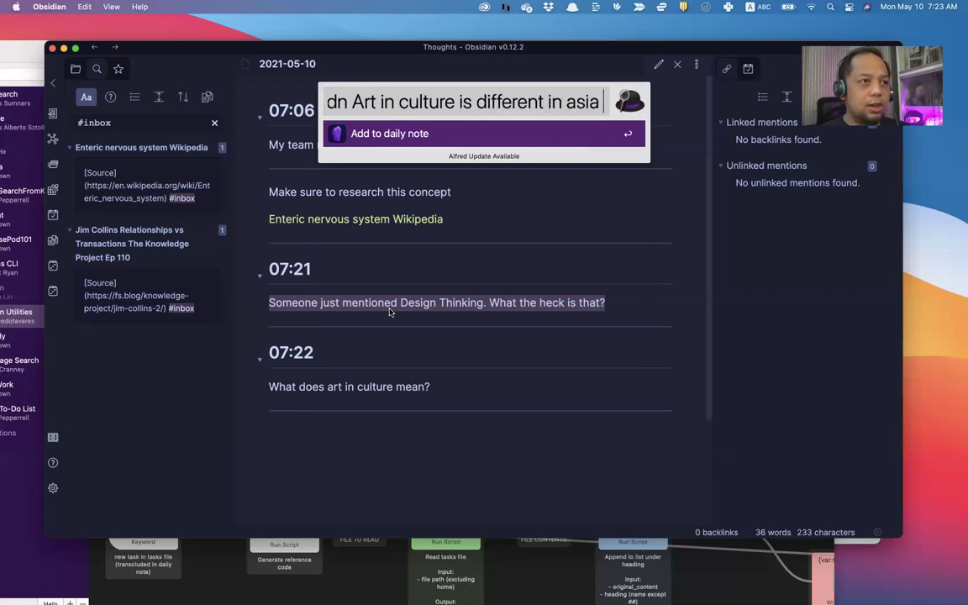
pyautogui.write('and europe')
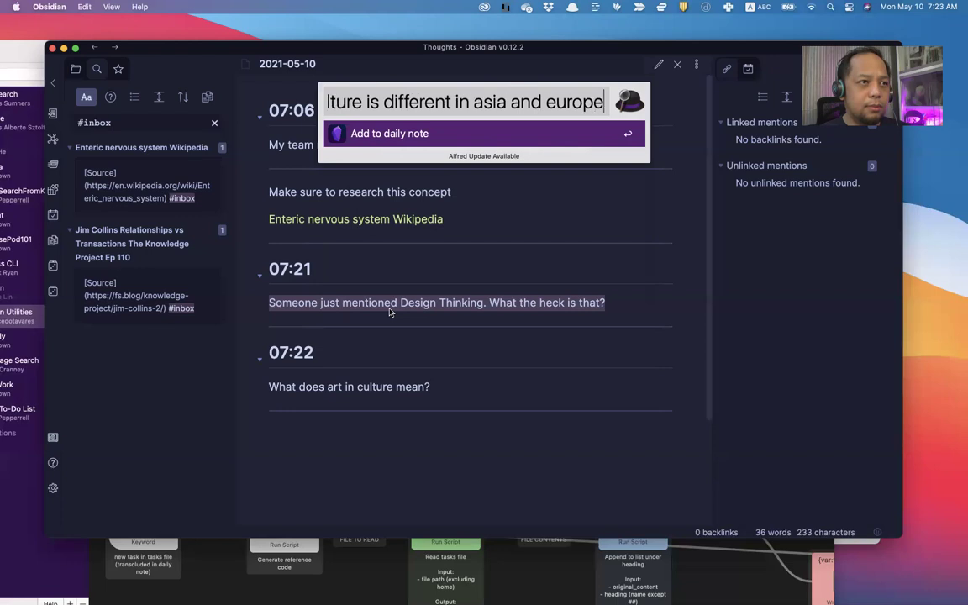
pyautogui.write('. T')
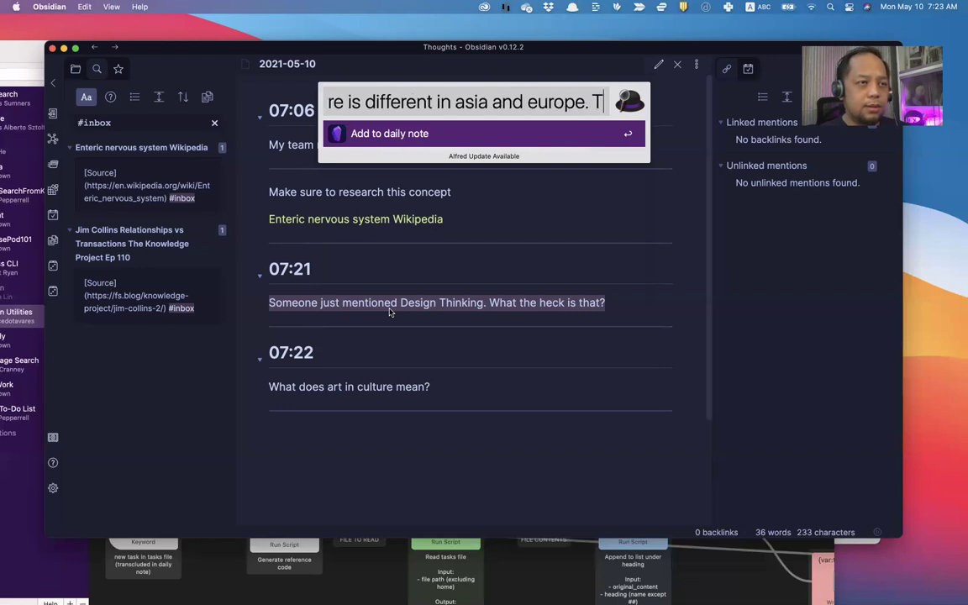
pyautogui.write('he di')
pyautogui.write('s')
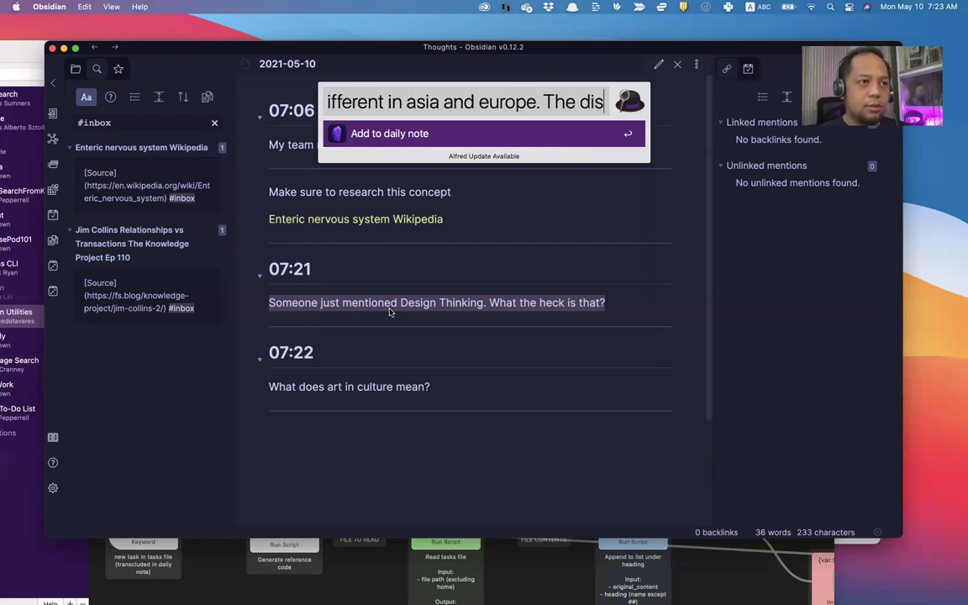
pyautogui.write('tinctions incl')
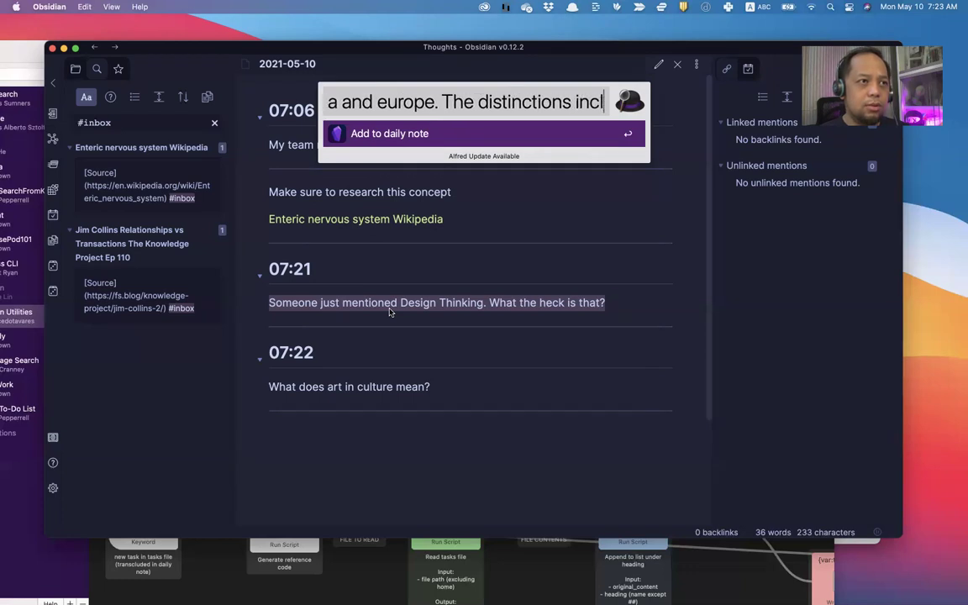
pyautogui.write('ude...')
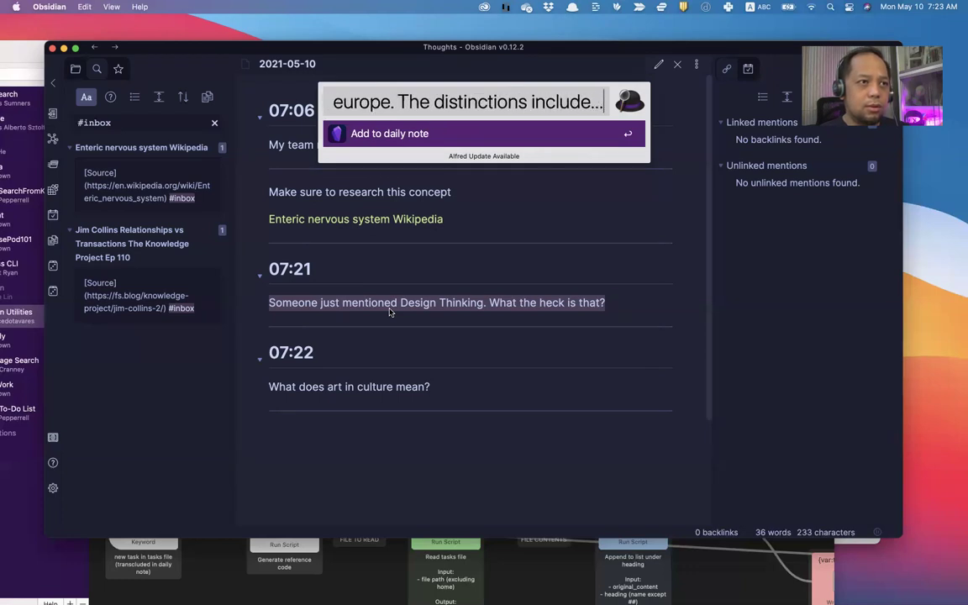
pyautogui.press('Return')
pyautogui.scroll(-3, 389, 309)
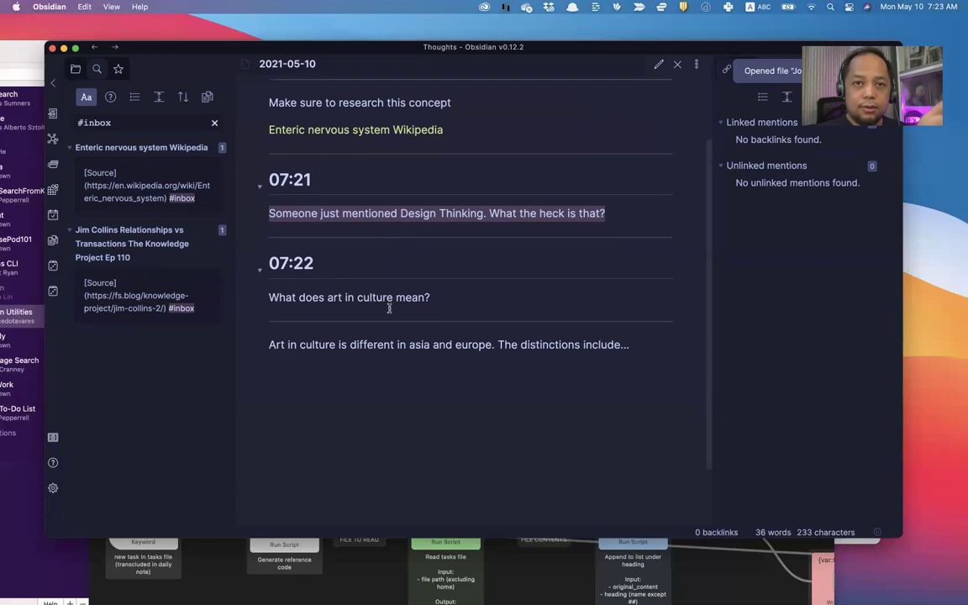
pyautogui.scroll(-1, 389, 313)
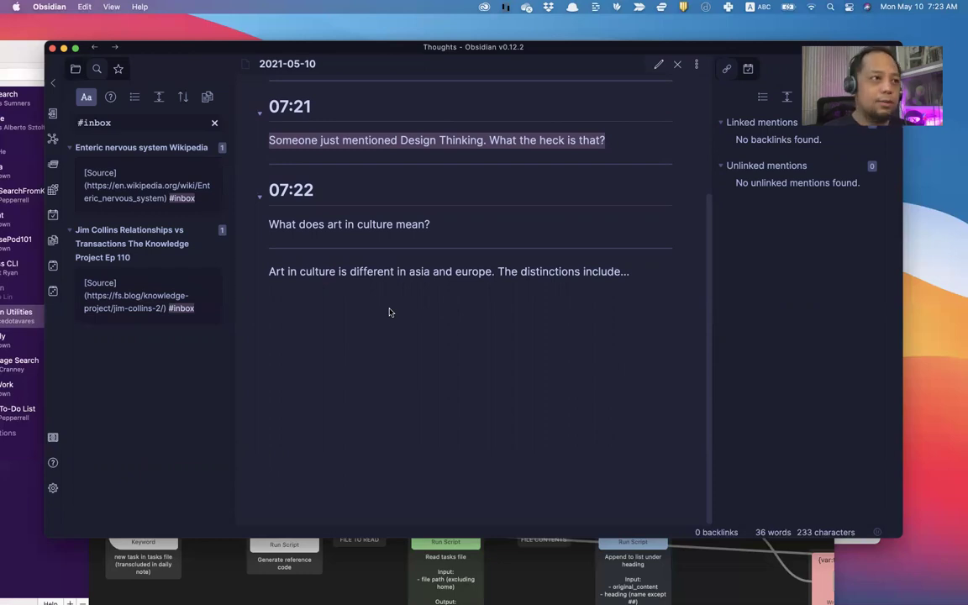
# Step: Add the journal entry "I'm demonstrating how I capture notes in Obsidian using the Alfred App now." with Alfred's dj keyword
pyautogui.hotkey('alt', 'space')
pyautogui.write('dj')
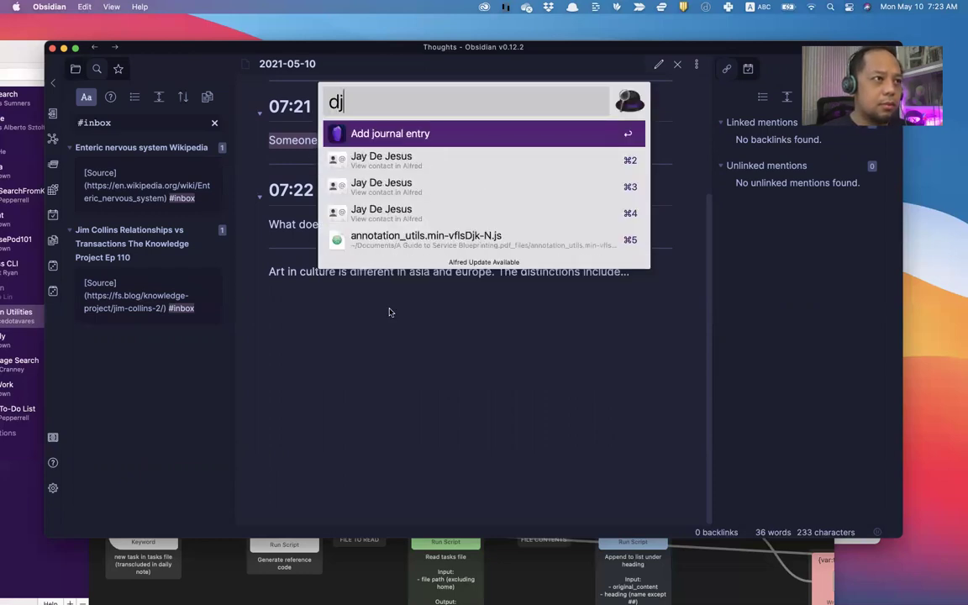
pyautogui.write(" l'm de")
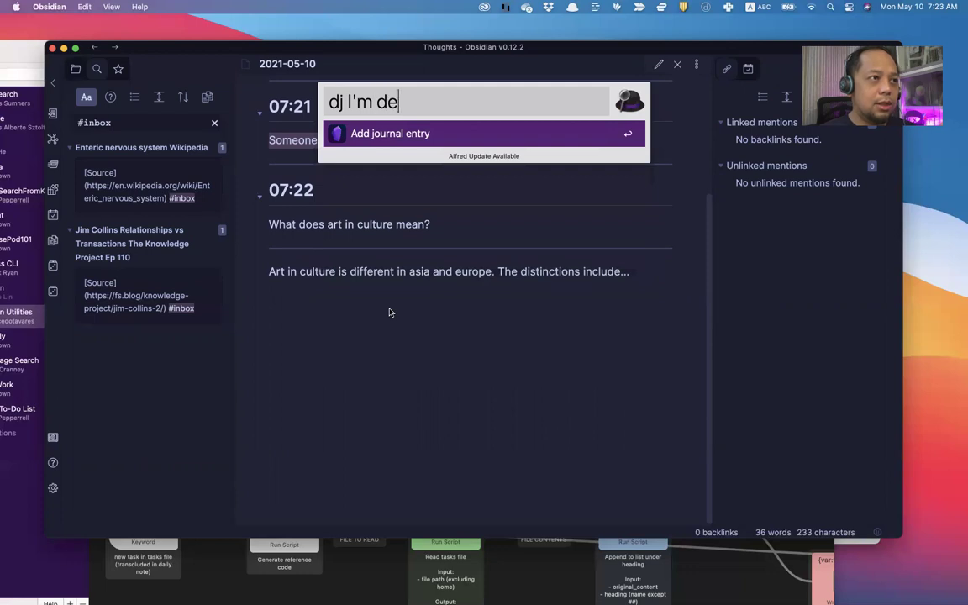
pyautogui.write('monstrating h')
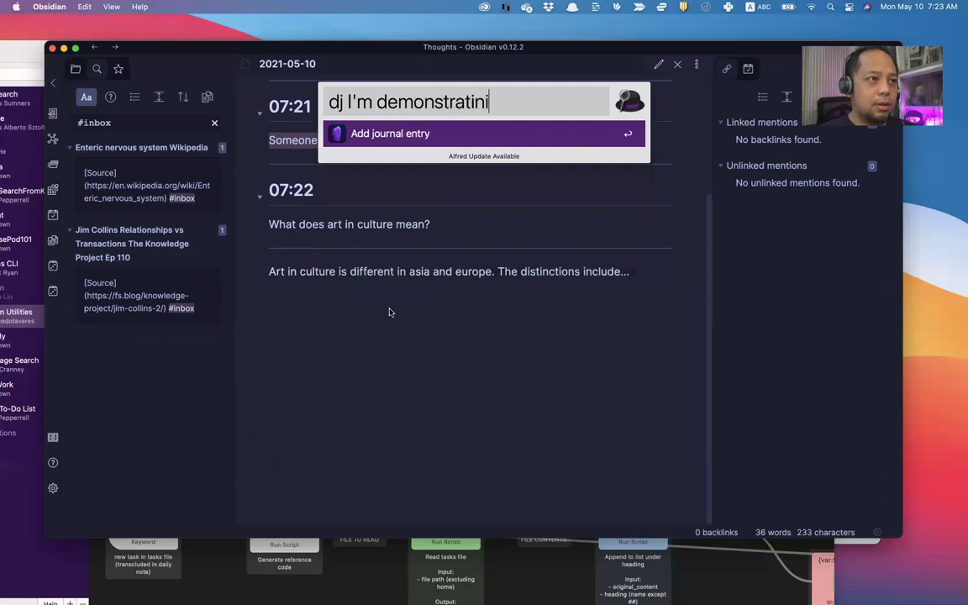
pyautogui.write('ow I')
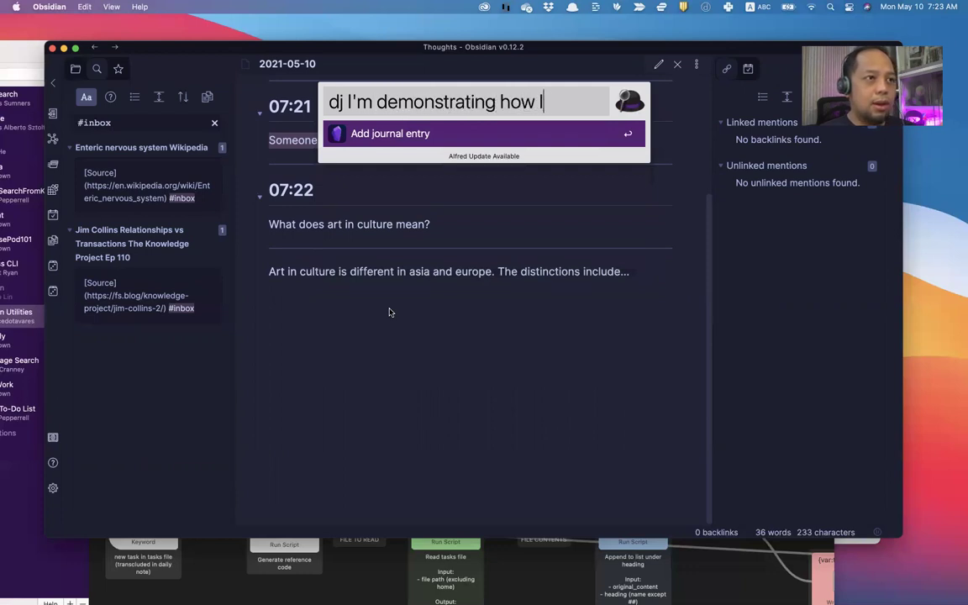
pyautogui.write(' capture notes in')
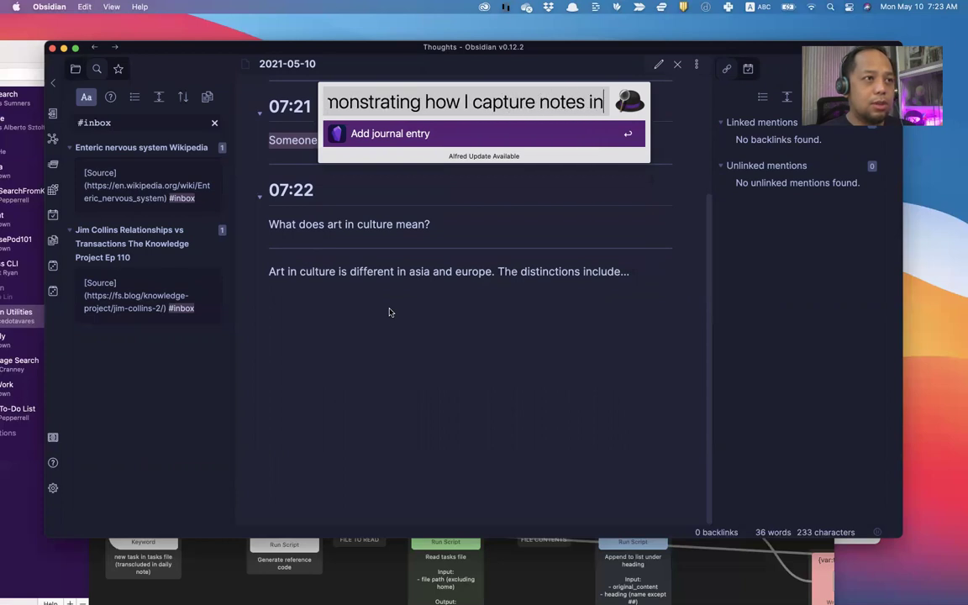
pyautogui.write(' Obsidian usi')
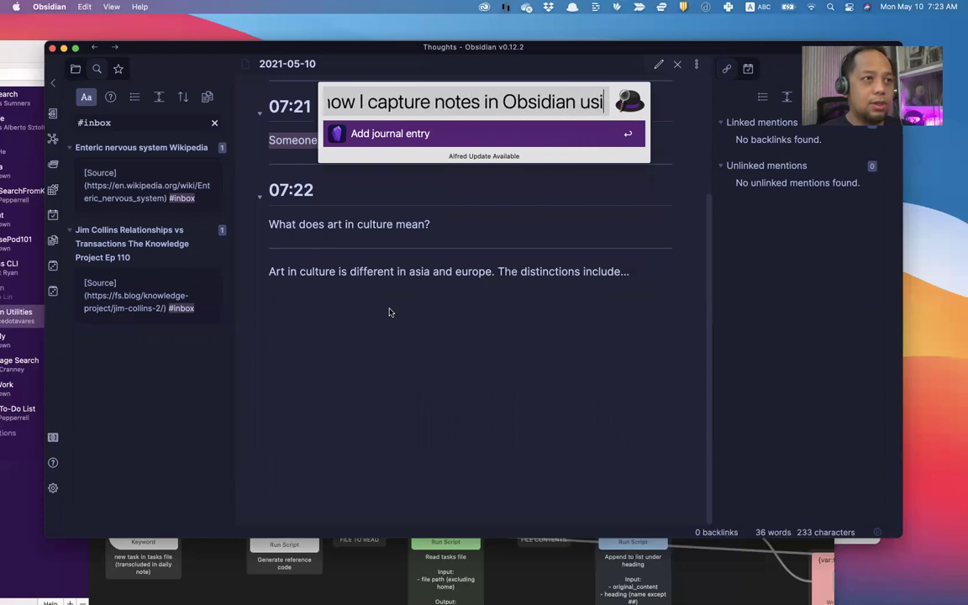
pyautogui.write('ng the Alfred')
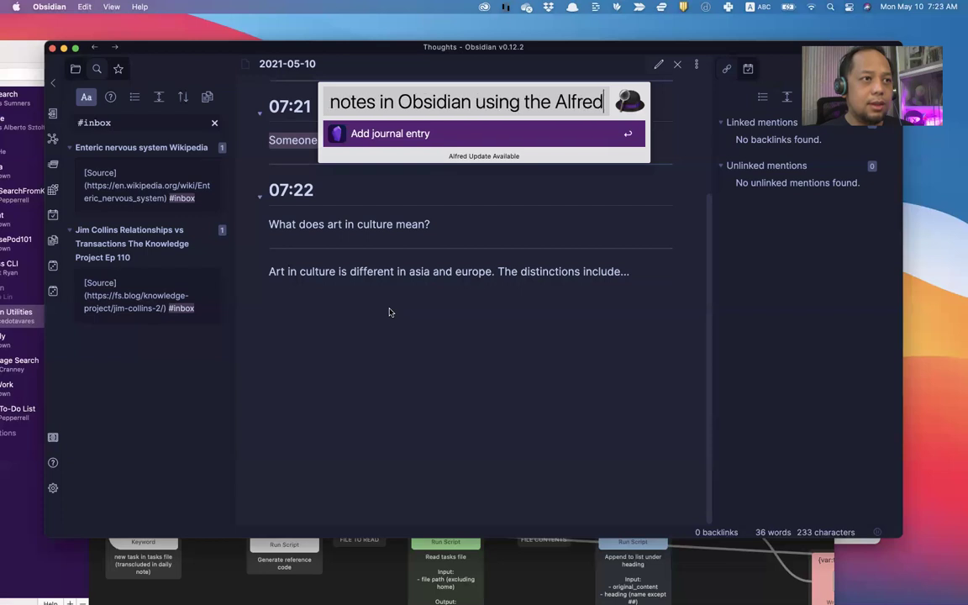
pyautogui.write(' App now.')
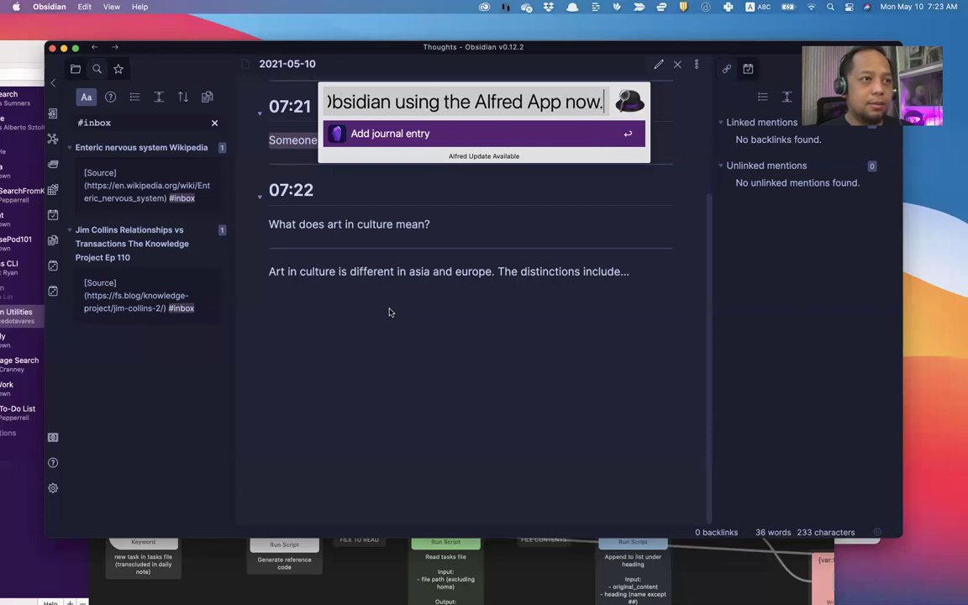
pyautogui.press('Return')
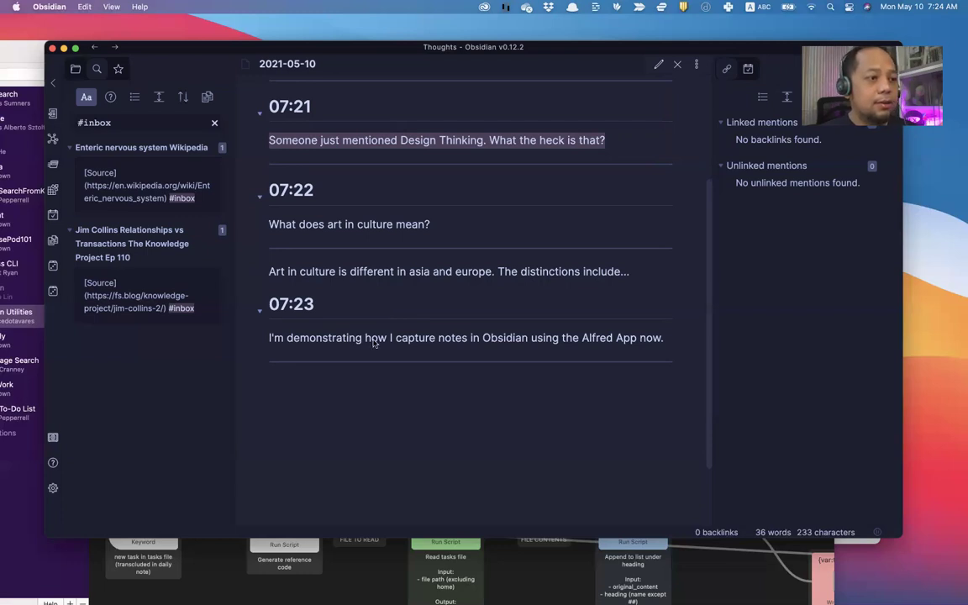
# Step: Switch to Chrome and display the fs.blog page "Jim Collins: Keeping the Flywheel in Motion"
pyautogui.click(367, 589)
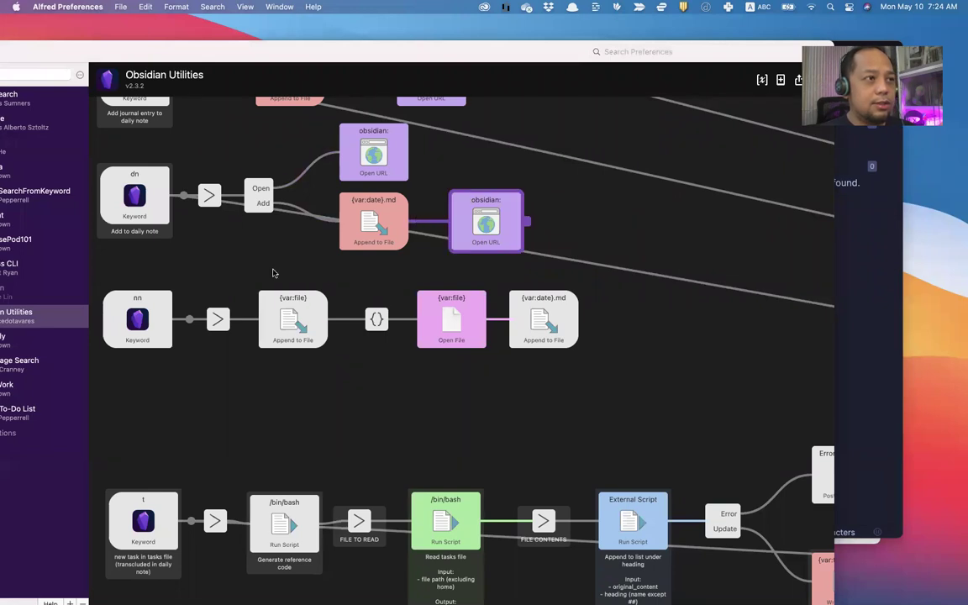
pyautogui.hotkey('ctrl', 'Up')
pyautogui.click(547, 168)
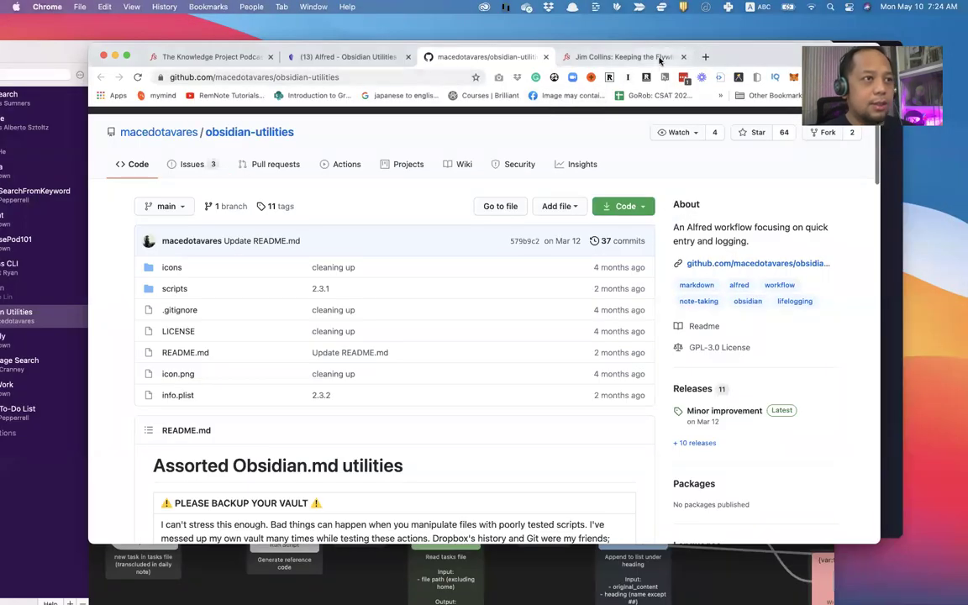
pyautogui.click(629, 56)
pyautogui.click(345, 57)
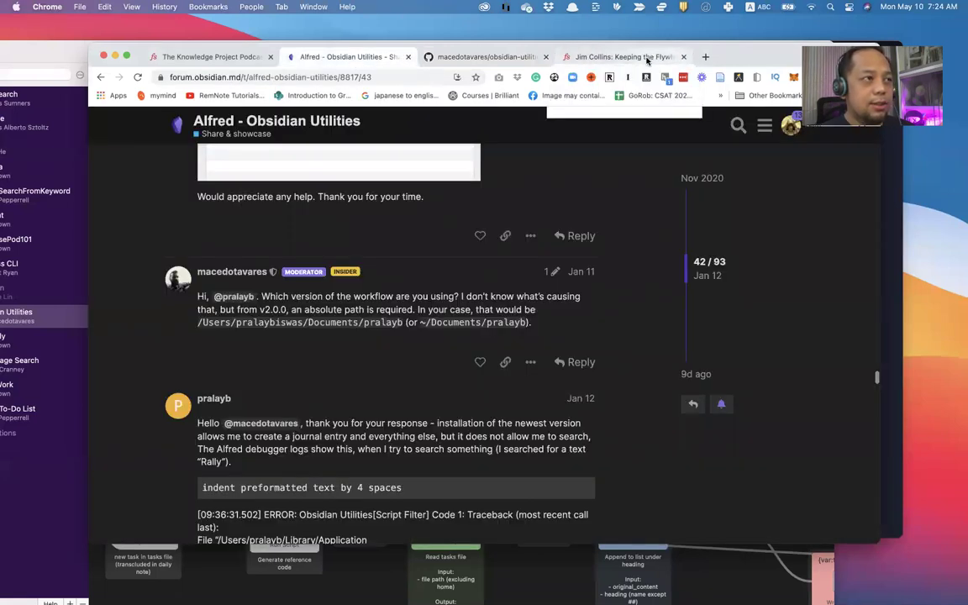
pyautogui.click(607, 56)
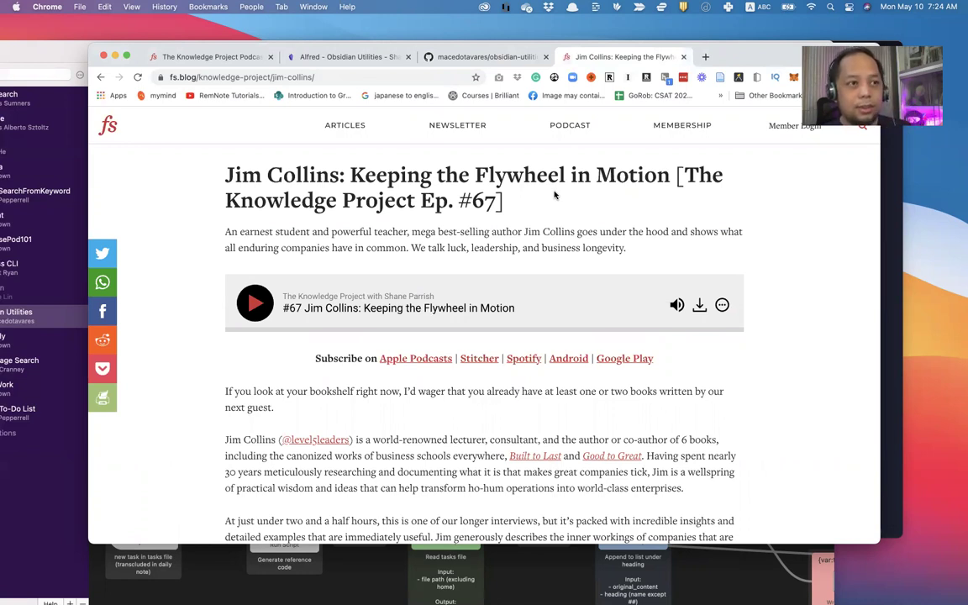
# Step: Clip the Jim Collins podcast webpage as markdown with Alfred's clip keyword
pyautogui.hotkey('alt', 'space')
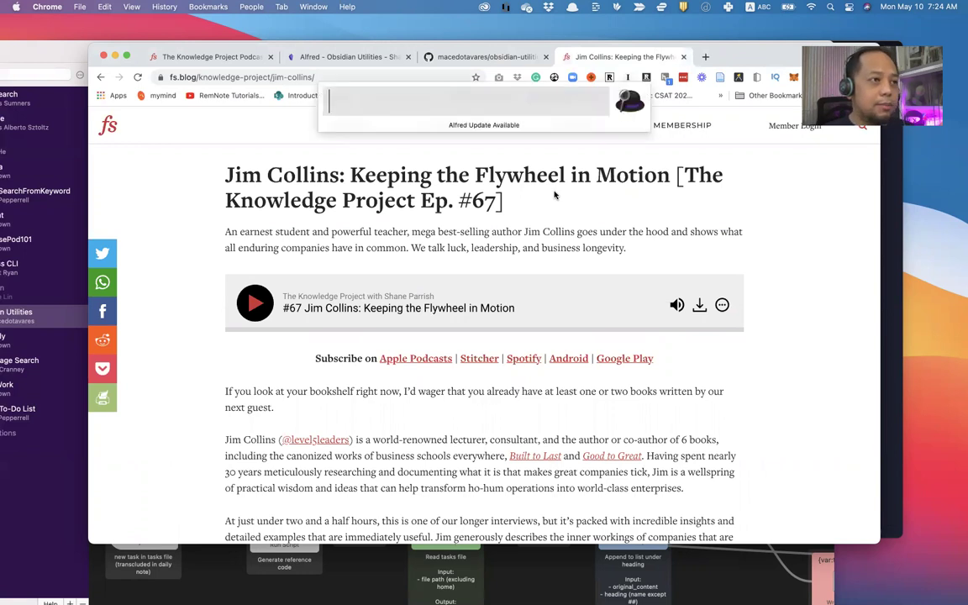
pyautogui.write('clip')
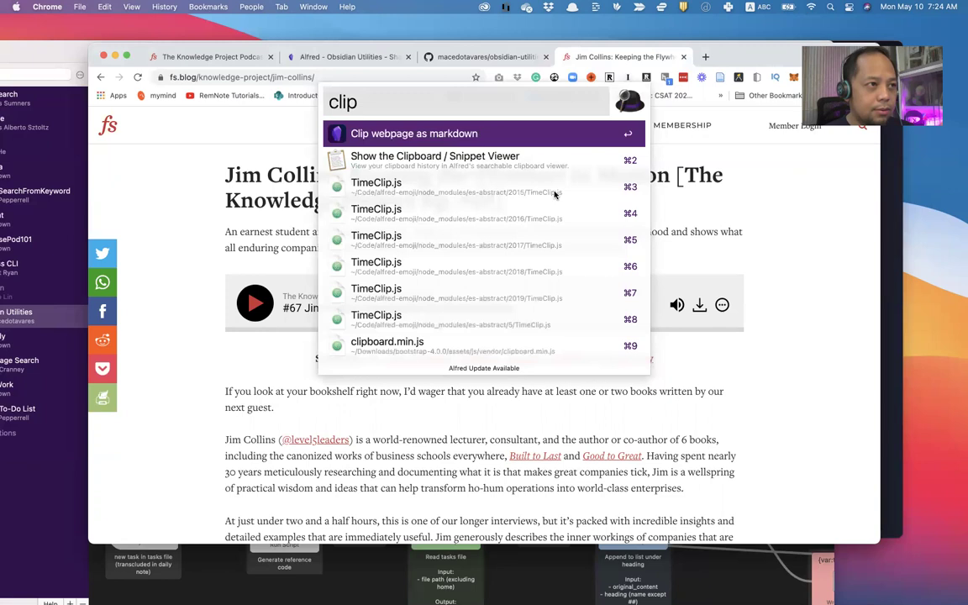
pyautogui.press('Return')
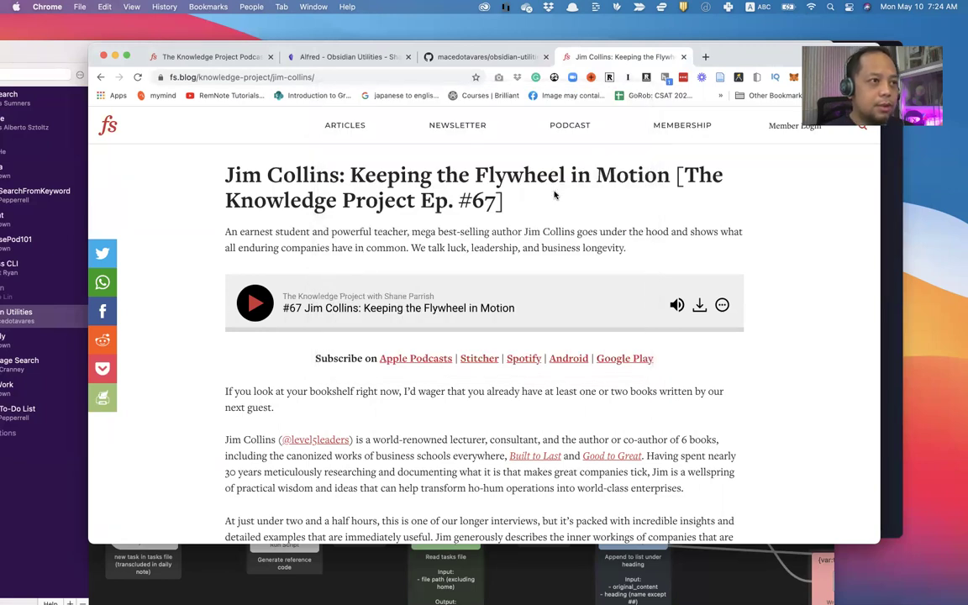
# Step: Switch to Obsidian and open the clipped note "Jim Collins Keeping the Flywheel in Motion" from its link in the daily note
pyautogui.press('super+Tab')
pyautogui.press('super+Tab')
pyautogui.press('super+Tab')
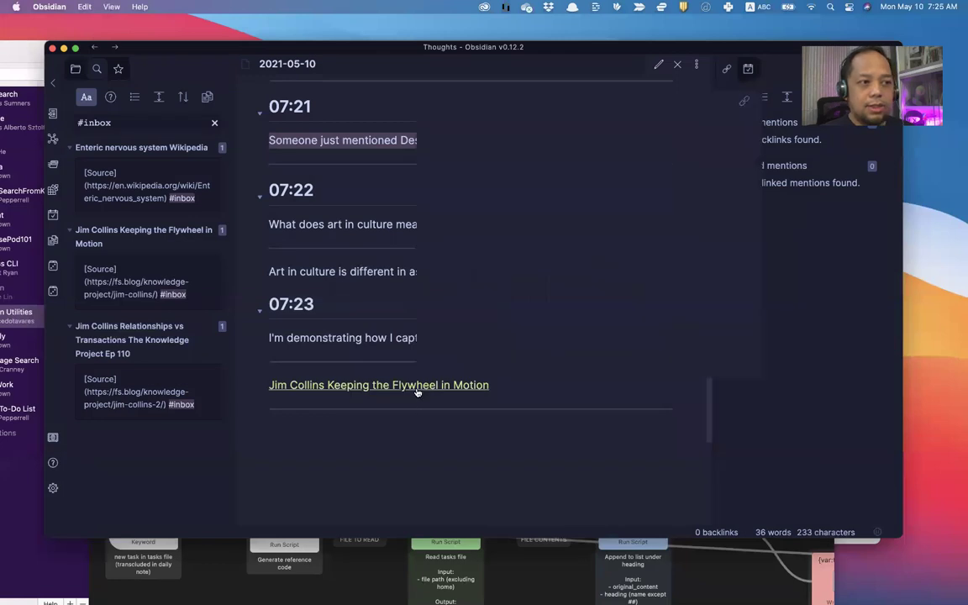
pyautogui.moveTo(417, 392)
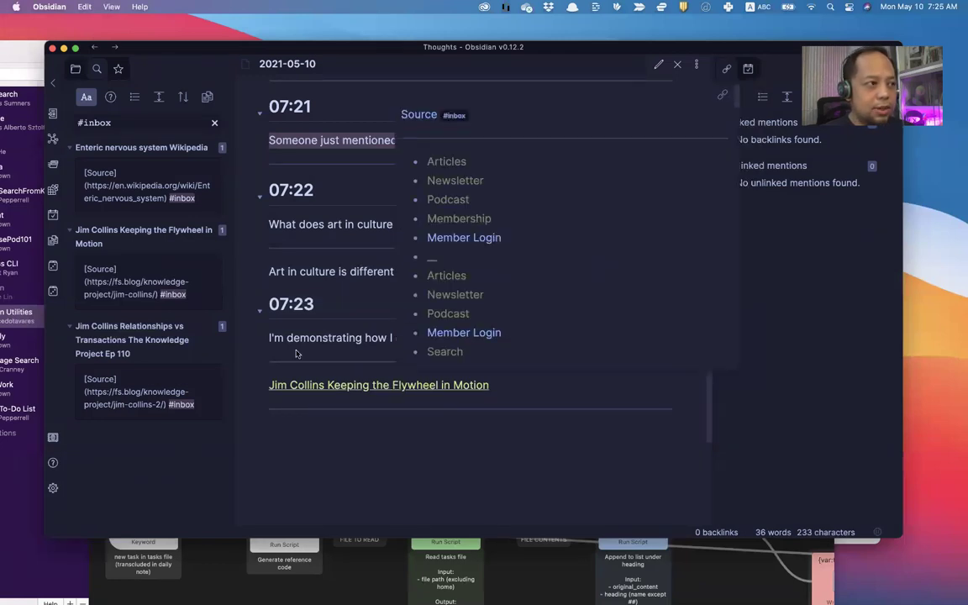
pyautogui.click(353, 390)
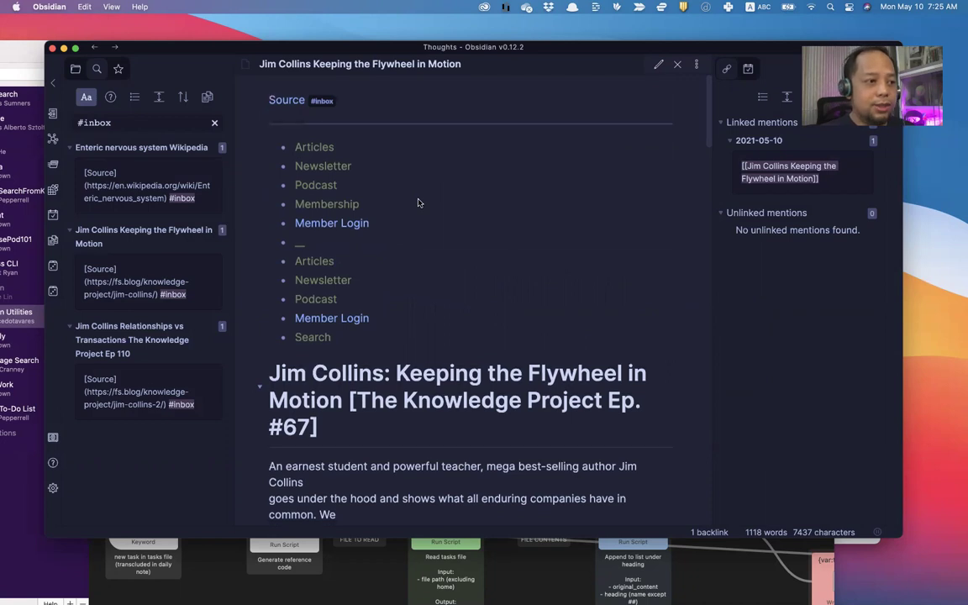
# Step: Skim the clipped Jim Collins note and return to the 2021-05-10 daily note to review its 07:21 entry about Design Thinking
pyautogui.scroll(-10, 418, 203)
pyautogui.scroll(-15, 419, 183)
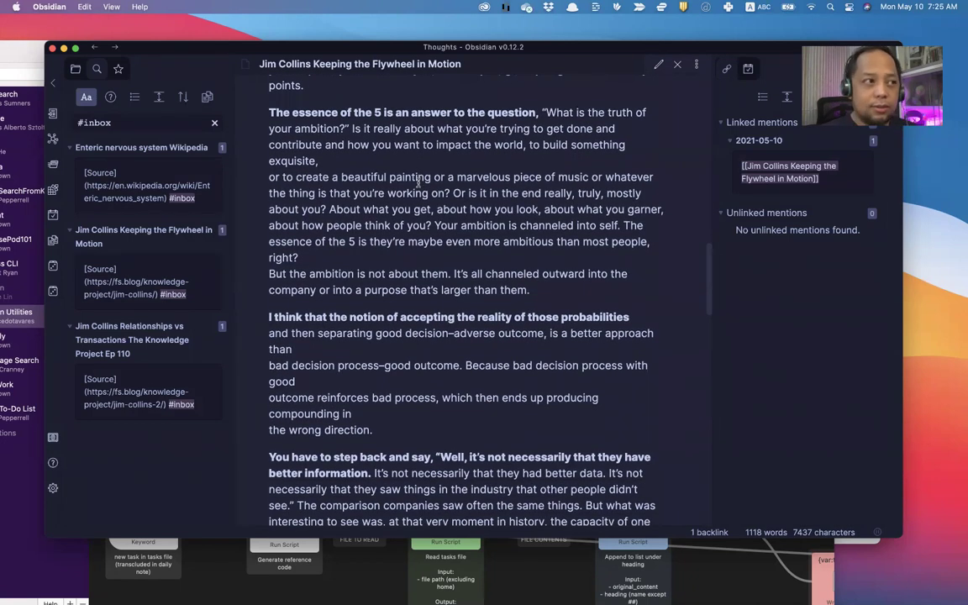
pyautogui.scroll(20, 419, 185)
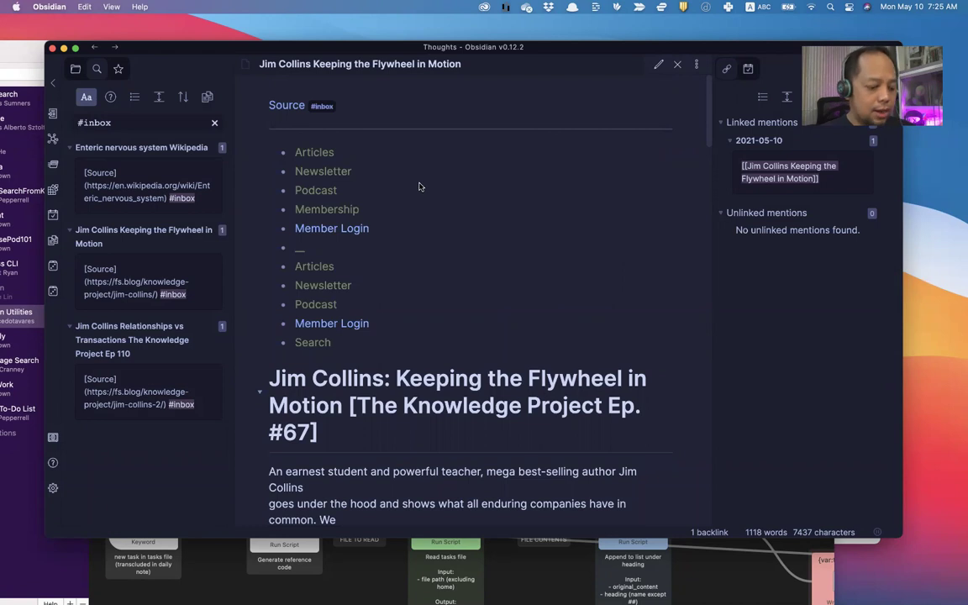
pyautogui.press('super+alt+Left')
pyautogui.scroll(-5, 437, 281)
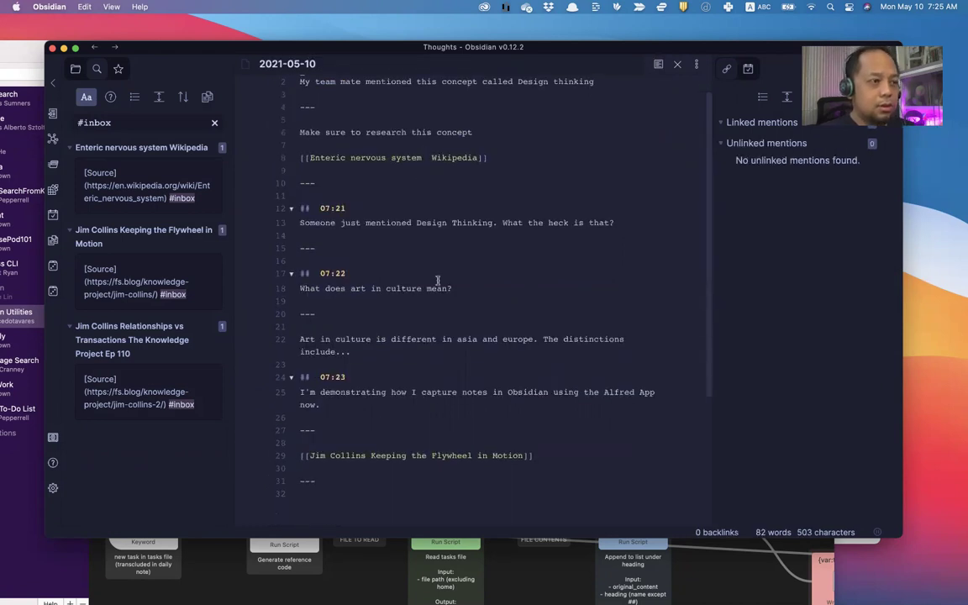
pyautogui.scroll(2, 437, 281)
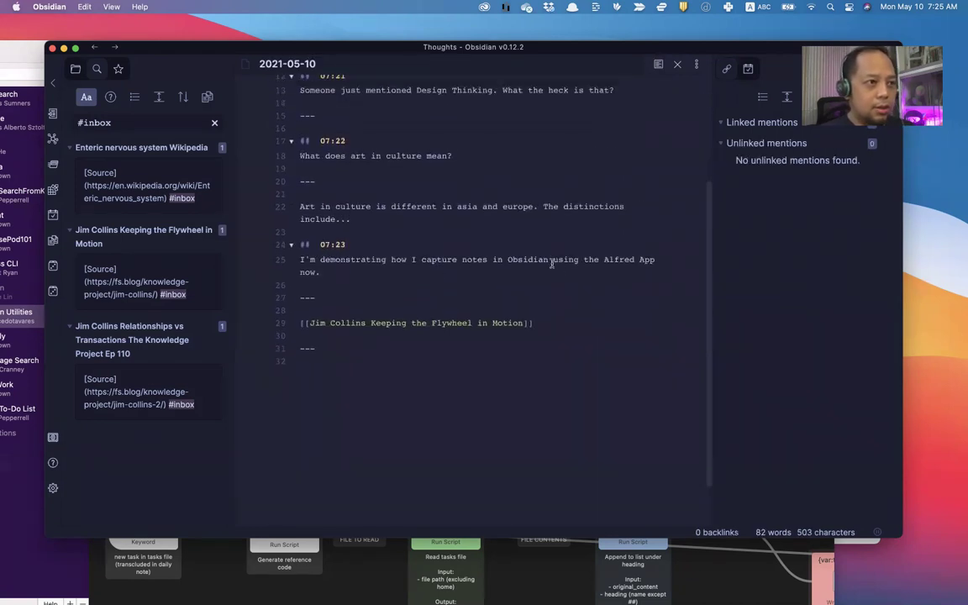
pyautogui.scroll(-2, 554, 263)
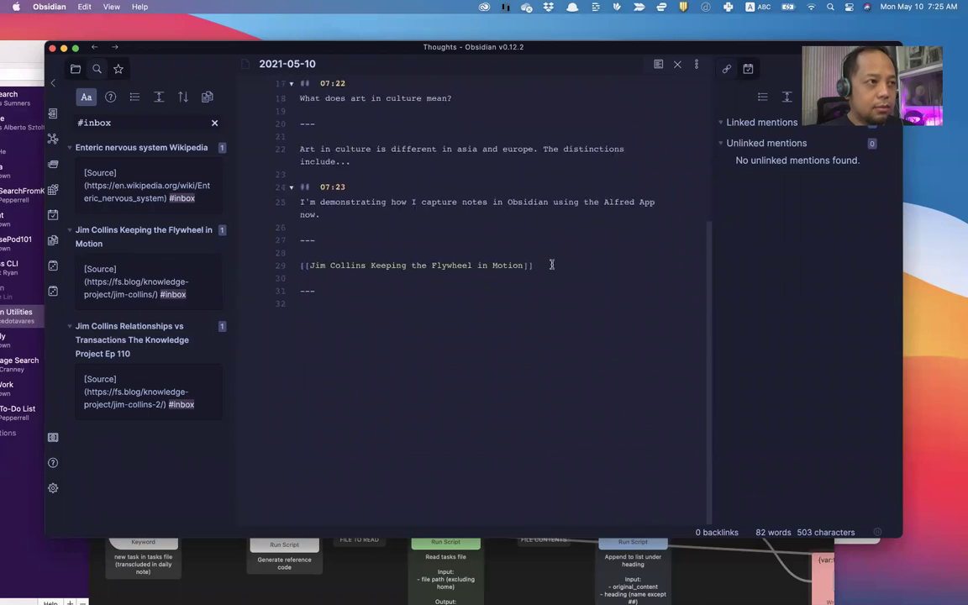
pyautogui.scroll(3, 478, 174)
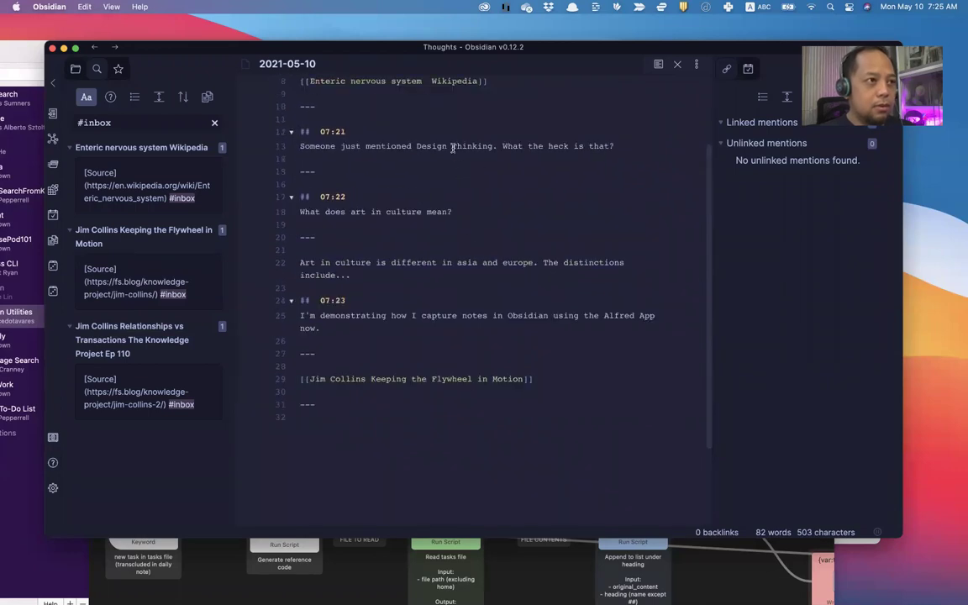
pyautogui.doubleClick(452, 148)
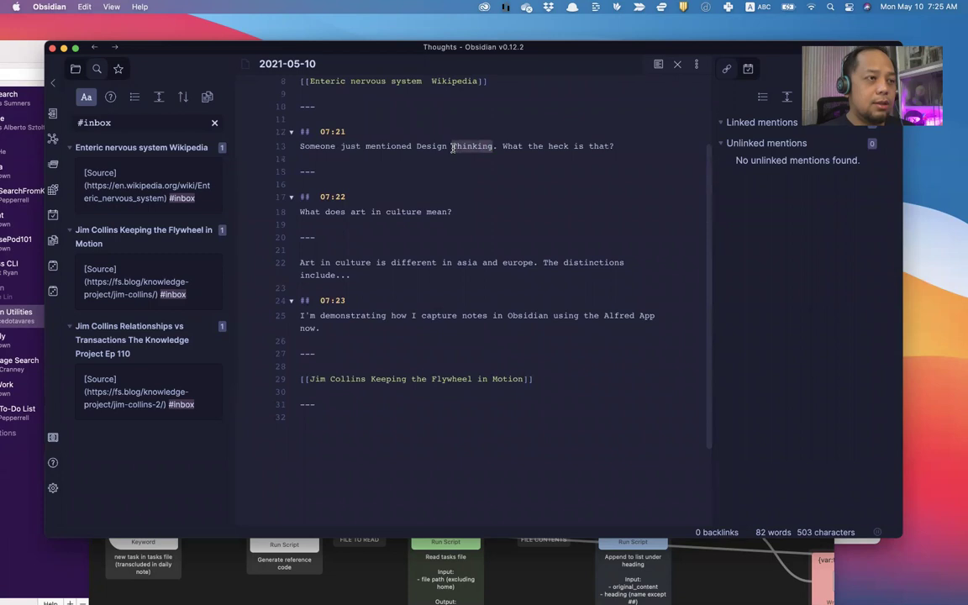
# Step: Switch to Chrome, search for "design thinking wikipedia" in a new tab, and open the Wikipedia article "Design thinking"
pyautogui.press('super+Tab')
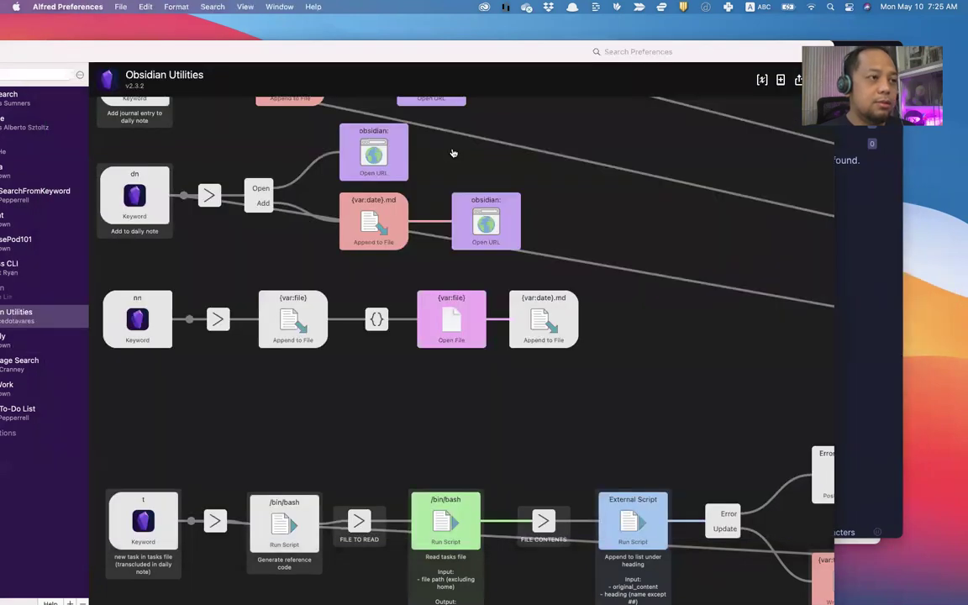
pyautogui.press('super+Tab')
pyautogui.press('super+Tab')
pyautogui.click(705, 58)
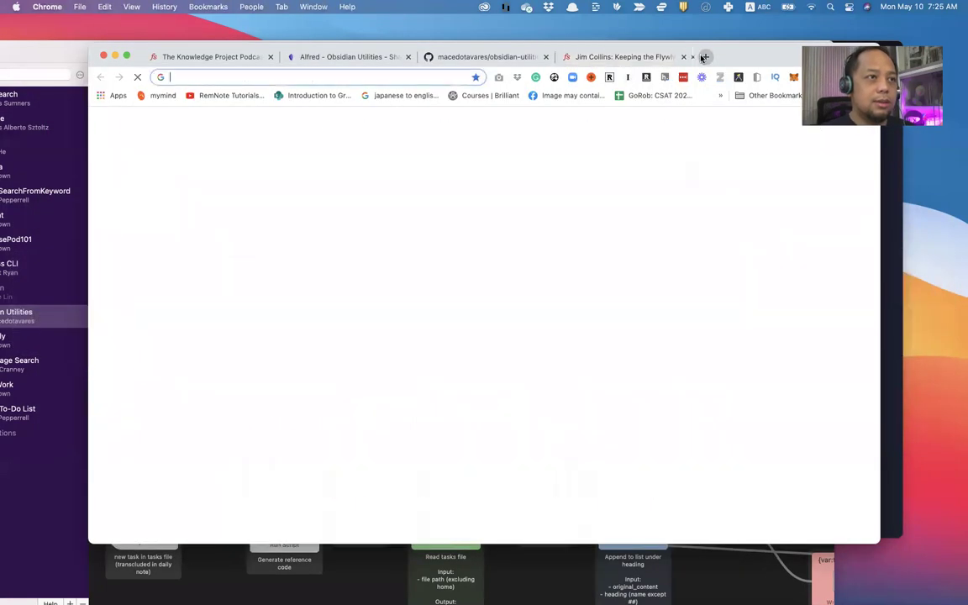
pyautogui.write('Design Thyi')
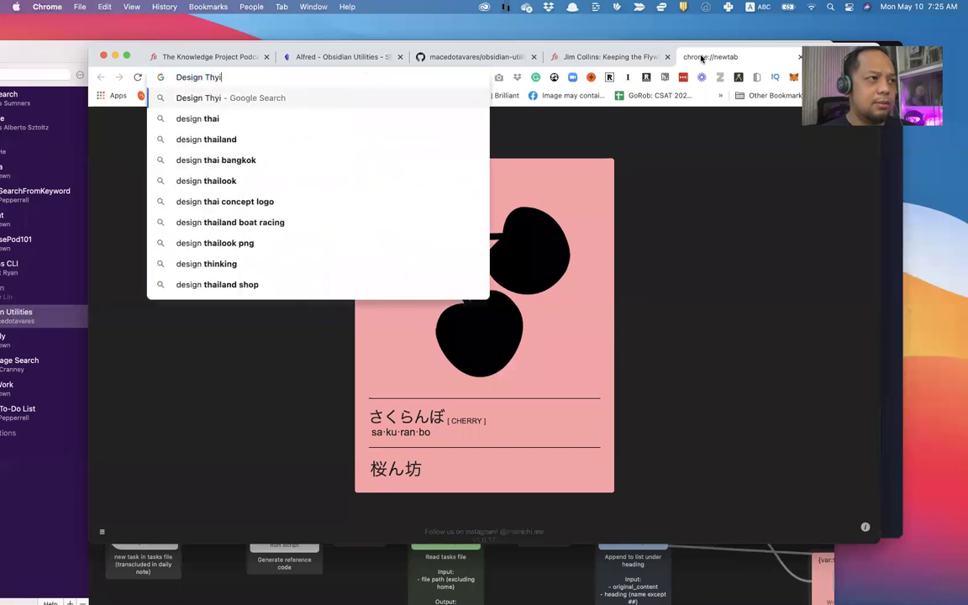
pyautogui.press('BackSpace')
pyautogui.press('BackSpace')
pyautogui.write('inking')
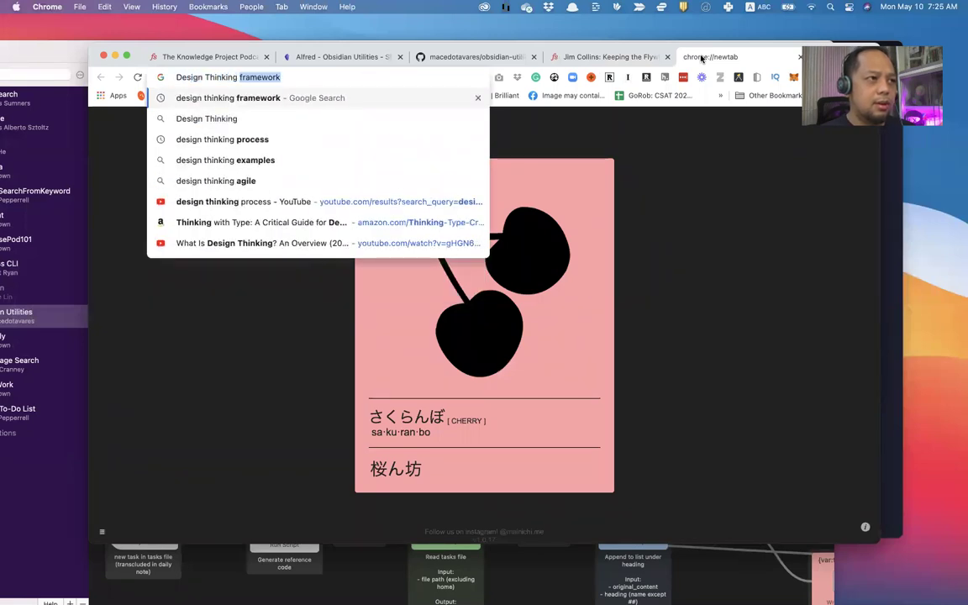
pyautogui.write(' Wiki')
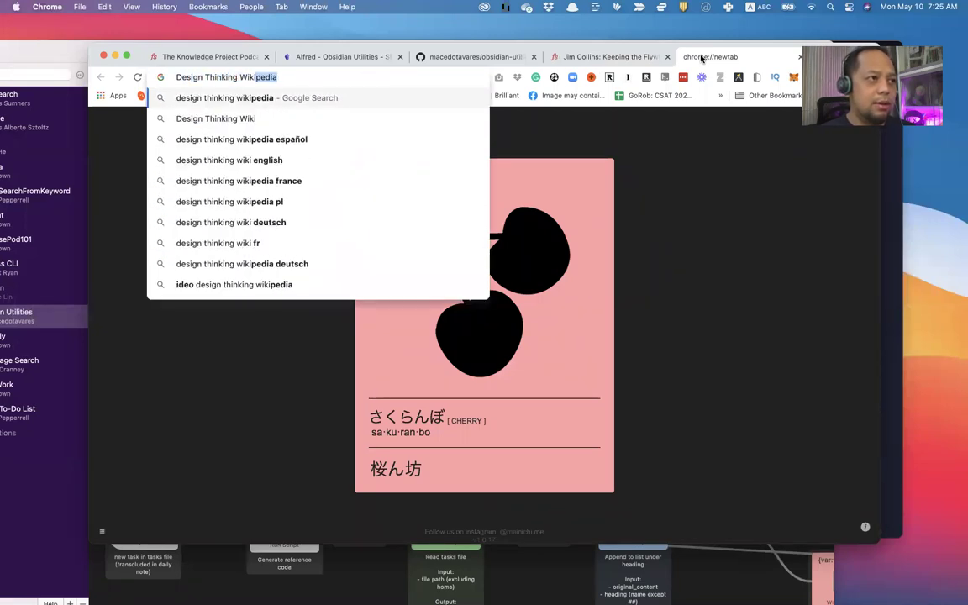
pyautogui.press('Return')
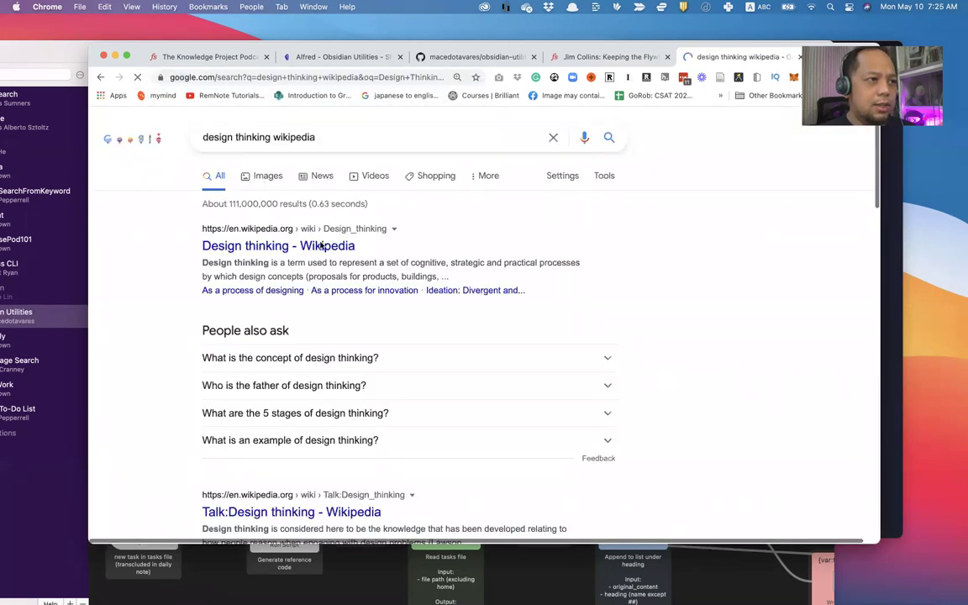
pyautogui.click(325, 247)
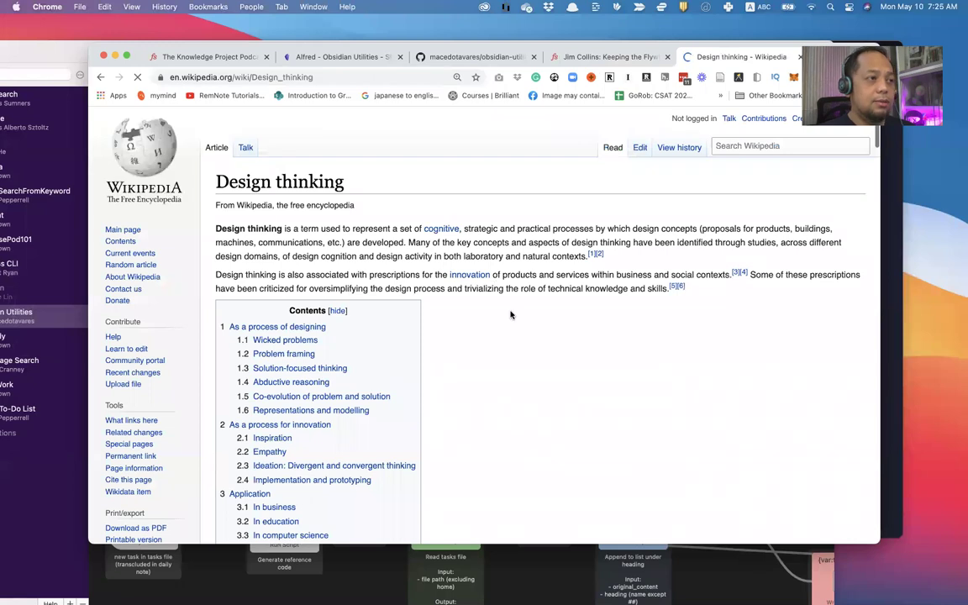
# Step: Clip the Design thinking Wikipedia page as markdown with Alfred's clip keyword
pyautogui.hotkey('alt', 'space')
pyautogui.write('clip')
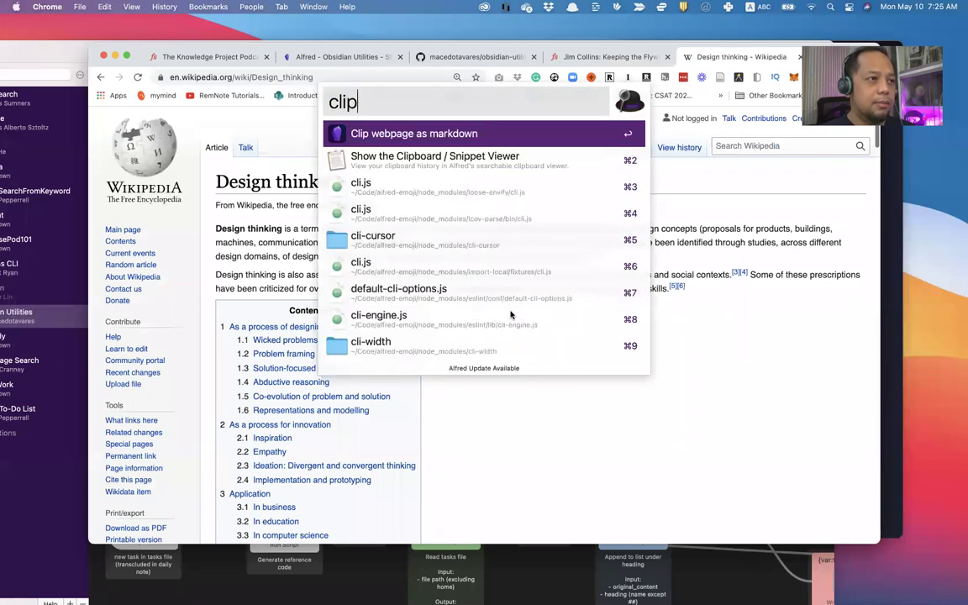
pyautogui.press('Return')
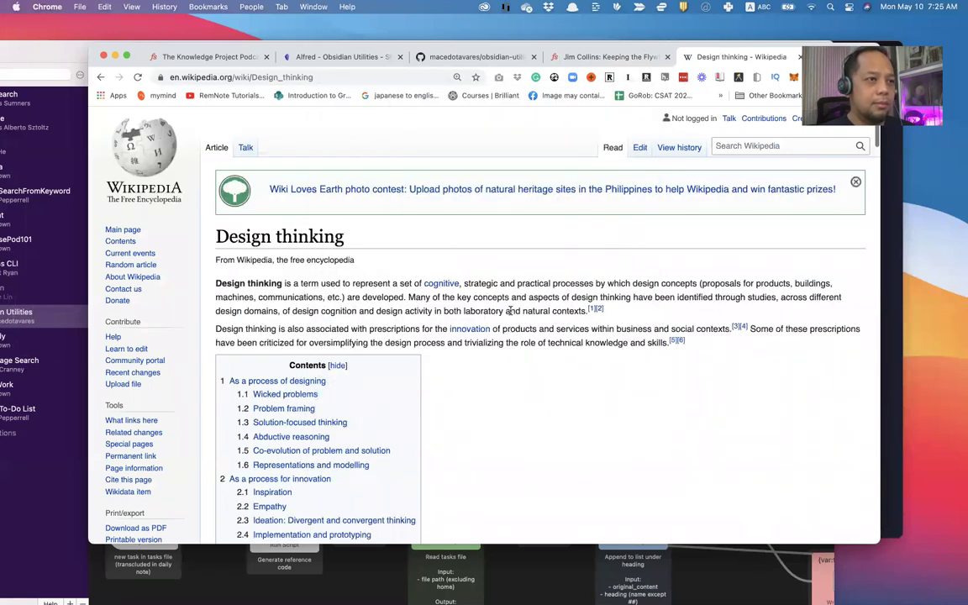
# Step: Switch to Obsidian and open the clipped note "Design thinking Wikipedia" from its daily note link, in preview mode
pyautogui.press('super+Tab')
pyautogui.press('super+Tab')
pyautogui.press('super+Tab')
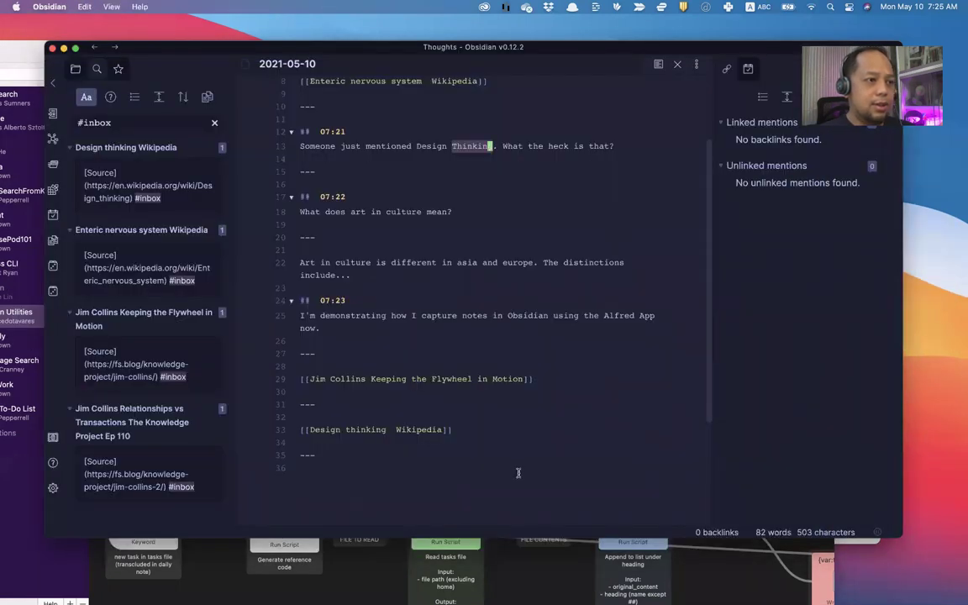
pyautogui.scroll(-5, 432, 402)
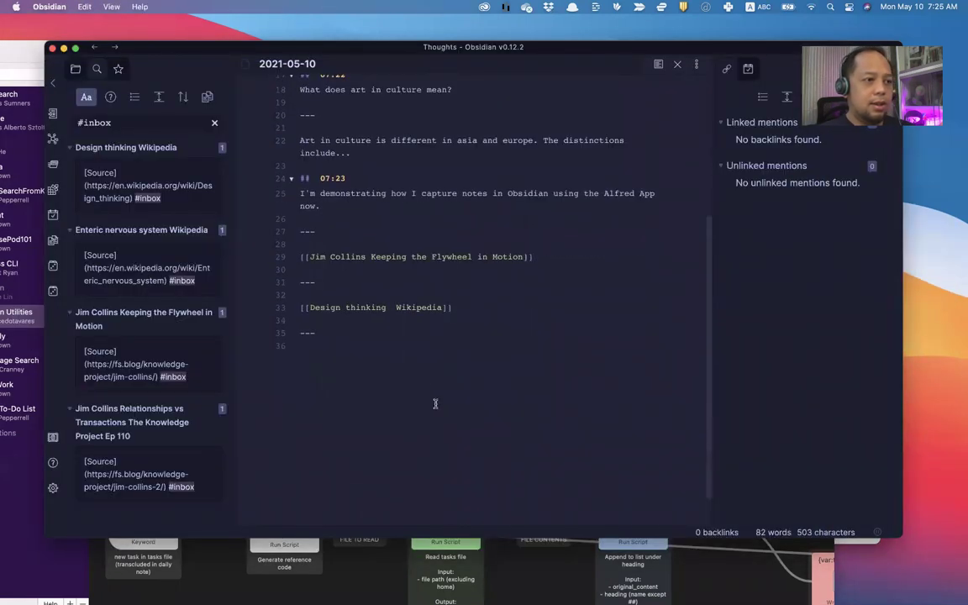
pyautogui.keyDown('super'); pyautogui.click(412, 308); pyautogui.keyUp('super')
pyautogui.press('super+e')
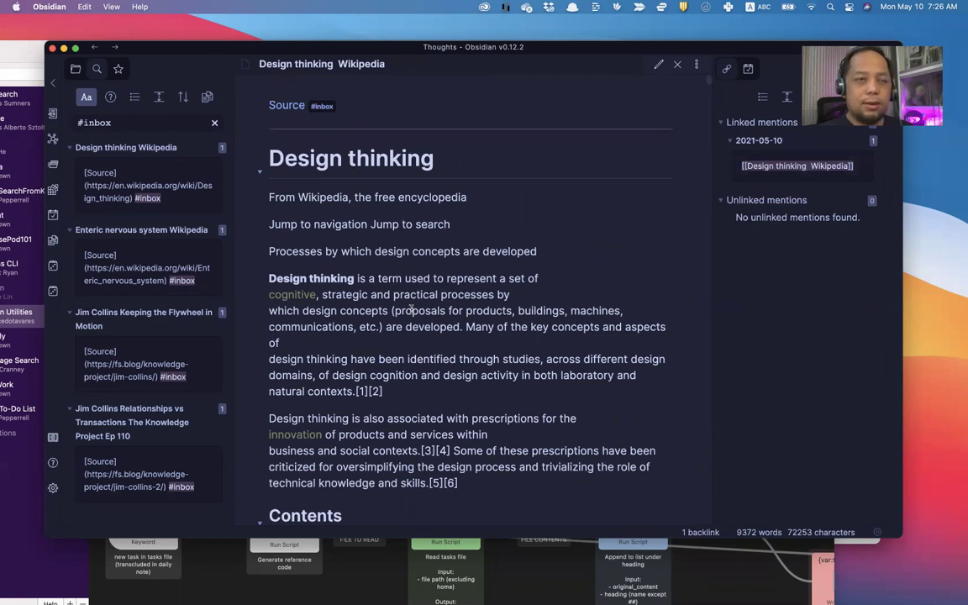
# Step: Return to the 2021-05-10 daily note in edit mode and add a link to "Design thinking Wikipedia" after the 07:21 entry's question
pyautogui.press('super+e')
pyautogui.press('super+alt+Left')
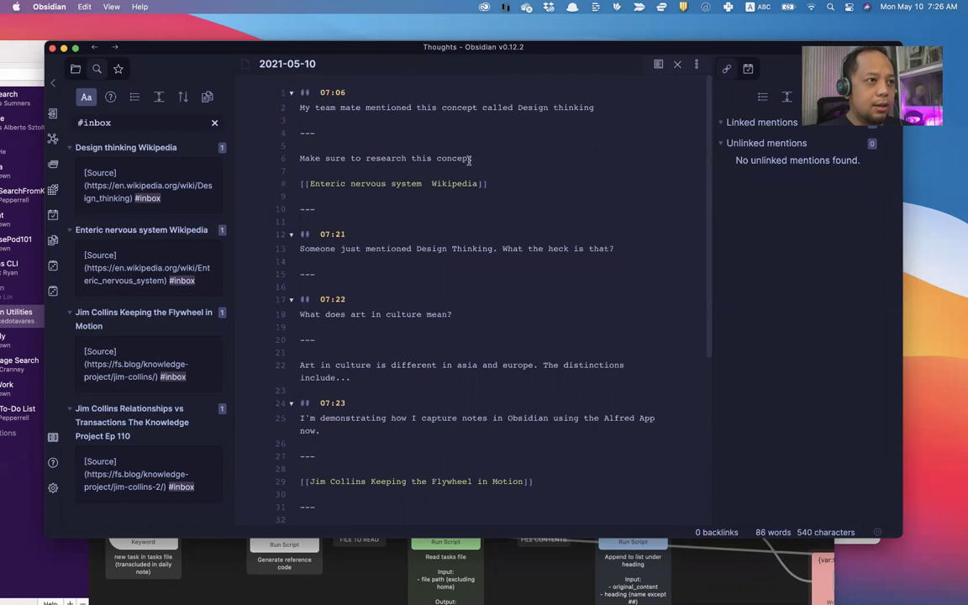
pyautogui.doubleClick(461, 254)
pyautogui.click(628, 250)
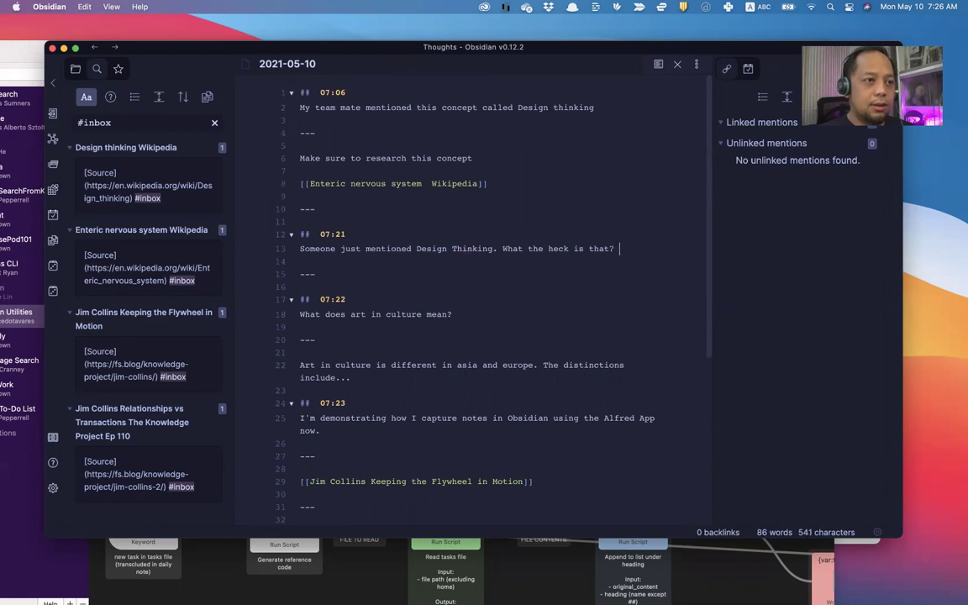
pyautogui.write('[[Desig')
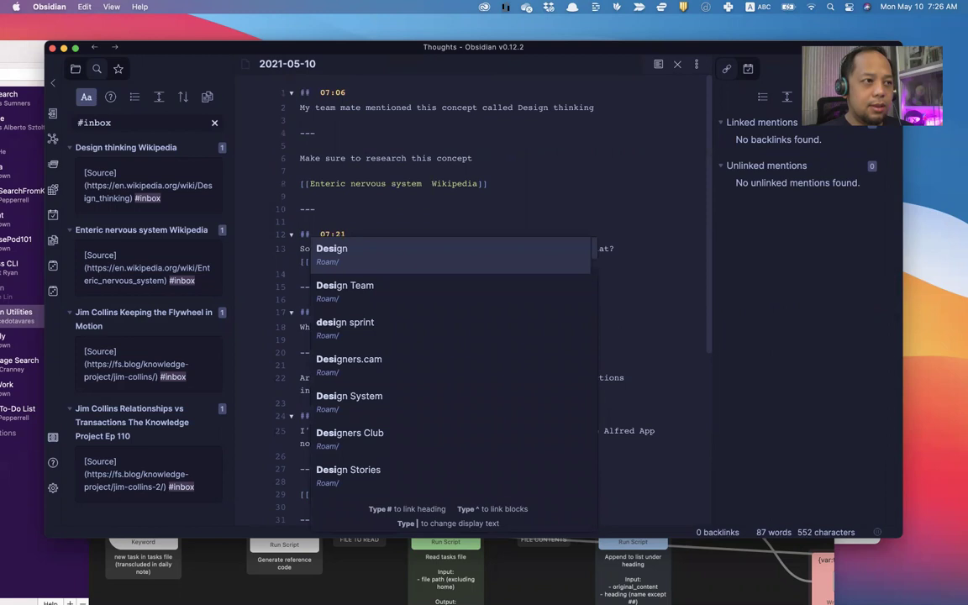
pyautogui.write('n Thi')
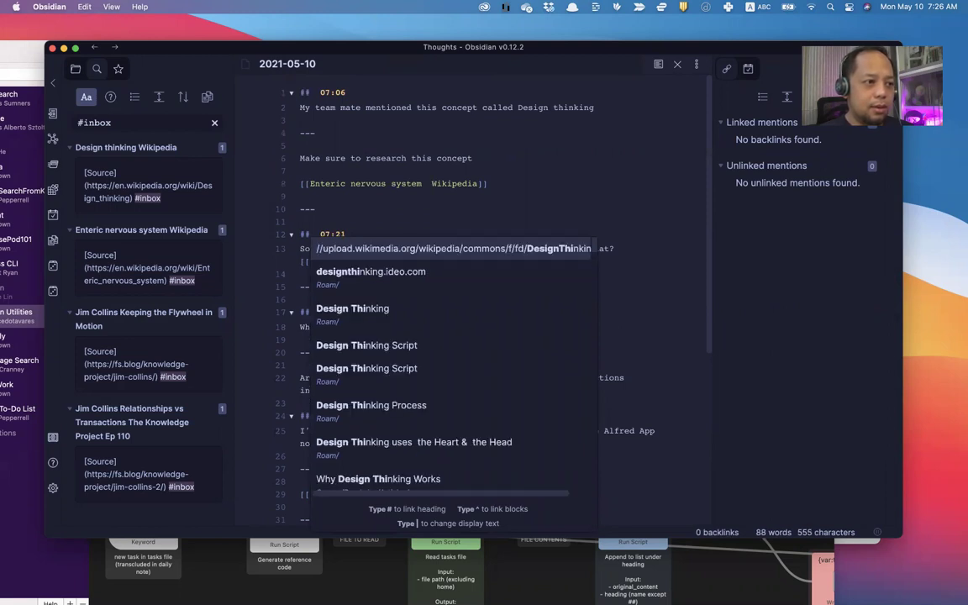
pyautogui.write('inking')
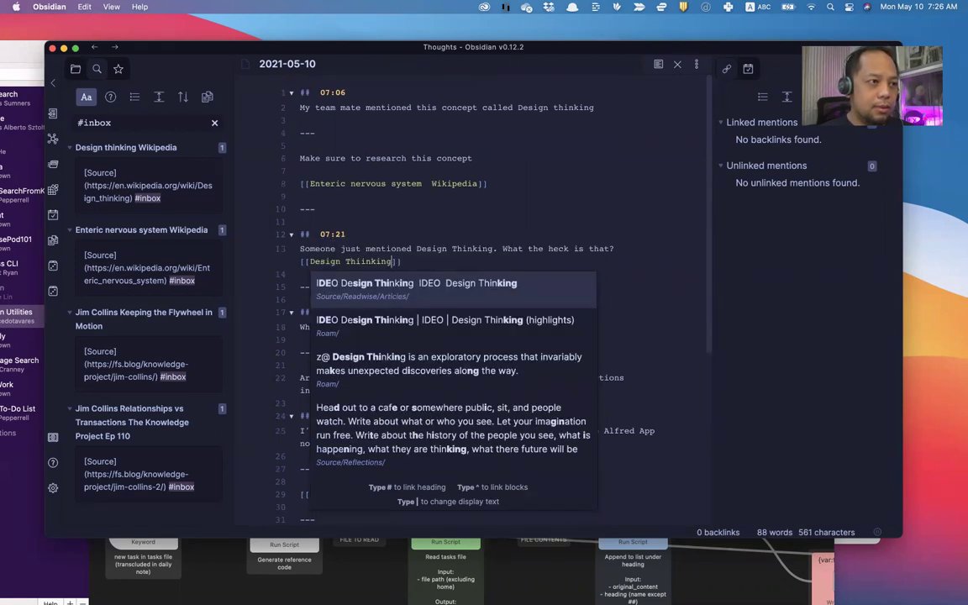
pyautogui.press('BackSpace')
pyautogui.press('BackSpace')
pyautogui.press('BackSpace')
pyautogui.press('BackSpace')
pyautogui.press('BackSpace')
pyautogui.press('BackSpace')
pyautogui.write('nk')
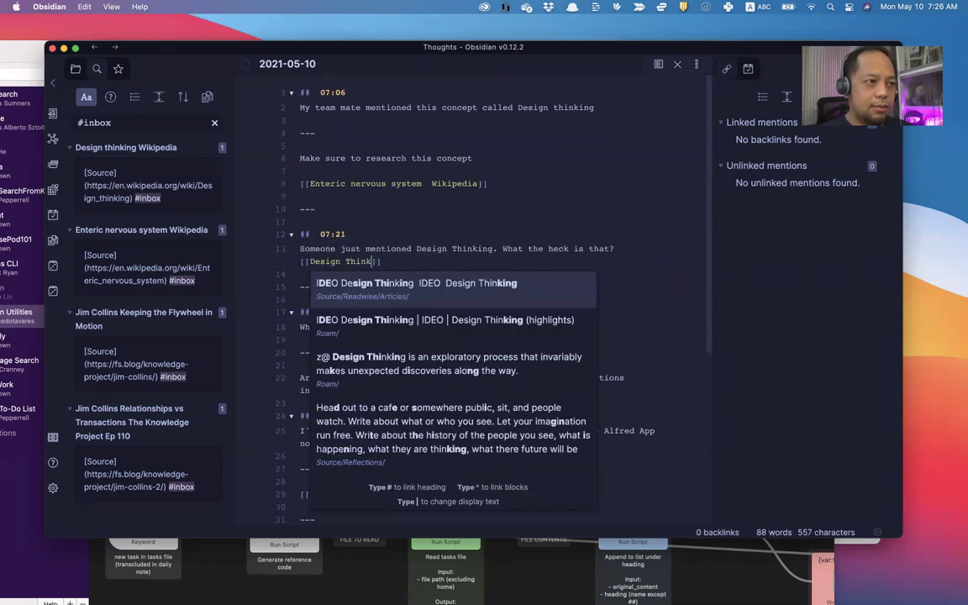
pyautogui.write('ing wi')
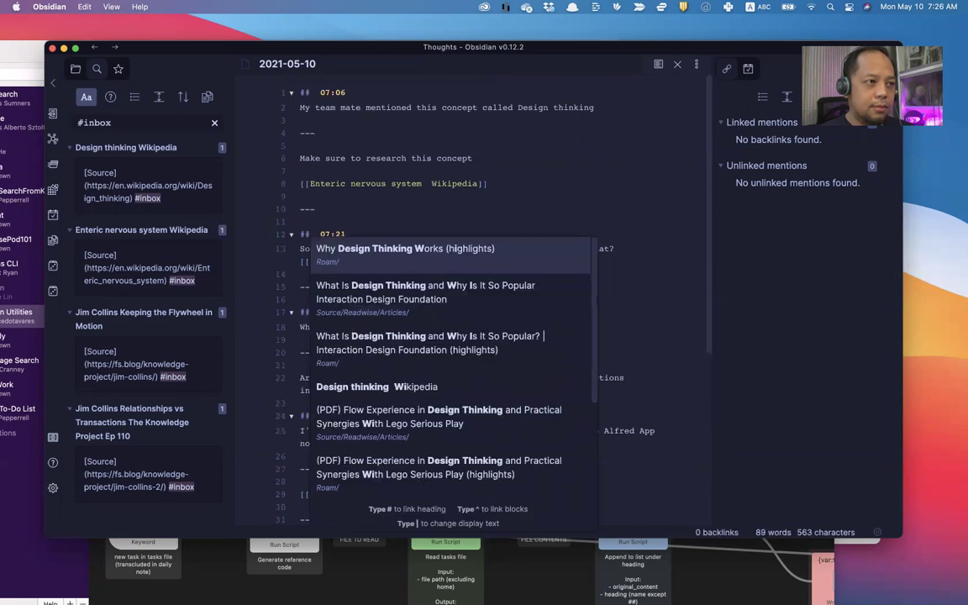
pyautogui.write('ki')
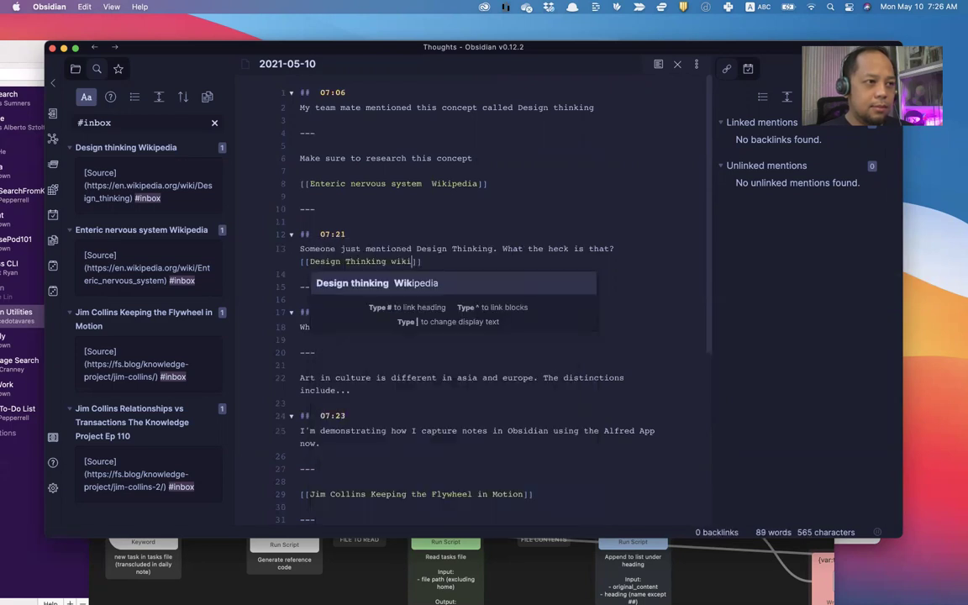
pyautogui.press('Return')
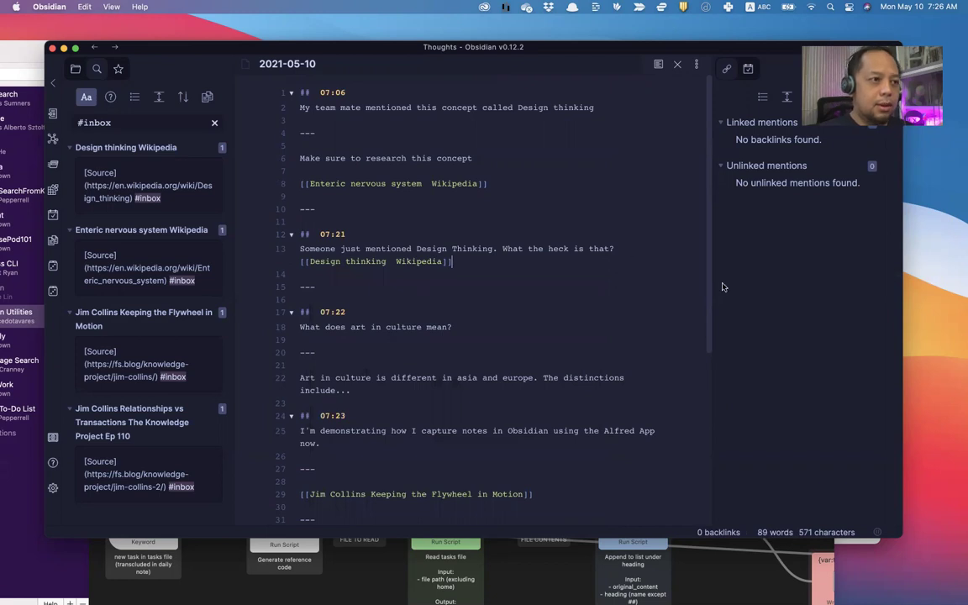
pyautogui.click(637, 300)
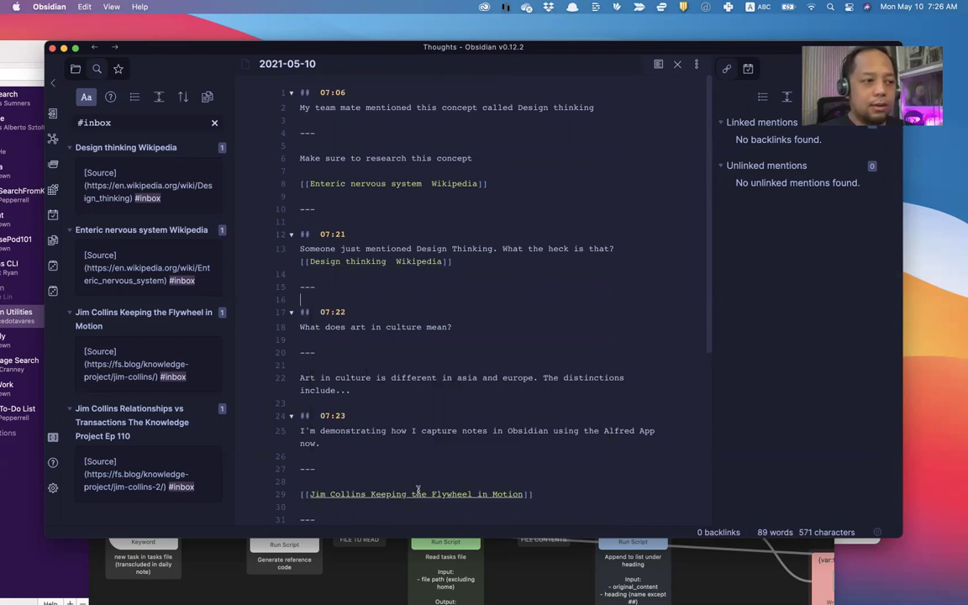
# Step: Review the daily note's entries and open "Design thinking Wikipedia" from the link in the 07:21 entry
pyautogui.scroll(-3, 423, 474)
pyautogui.scroll(2, 404, 320)
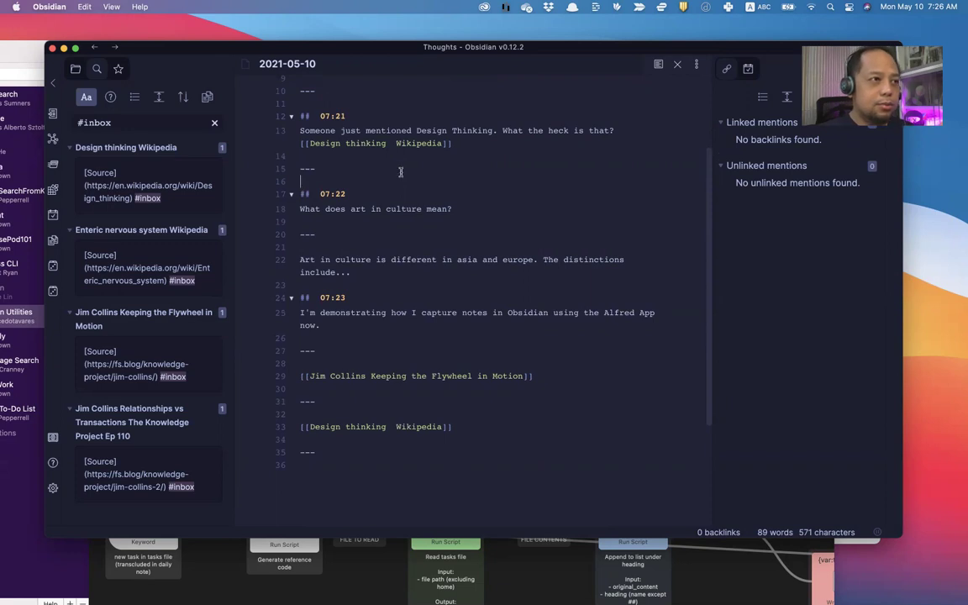
pyautogui.click(398, 143)
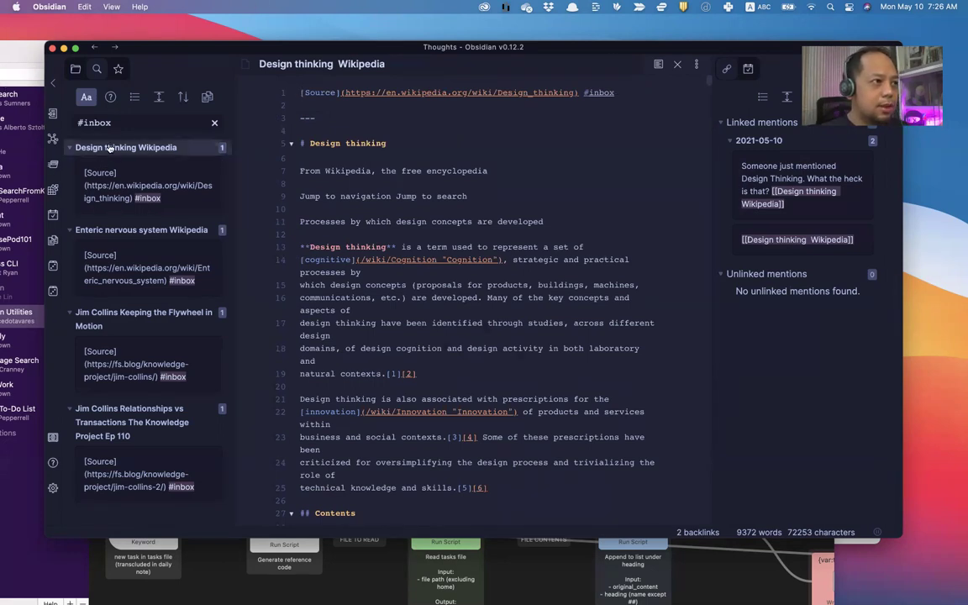
# Step: Browse the #inbox results in preview mode: the Enteric nervous system, Jim Collins Keeping the Flywheel in Motion, and Design thinking notes
pyautogui.click(112, 252)
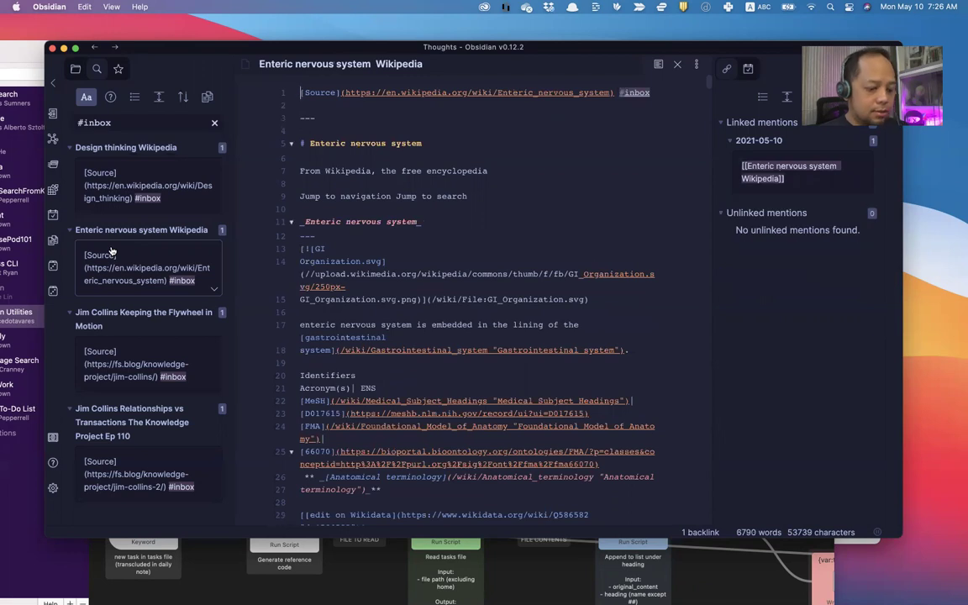
pyautogui.press('super+e')
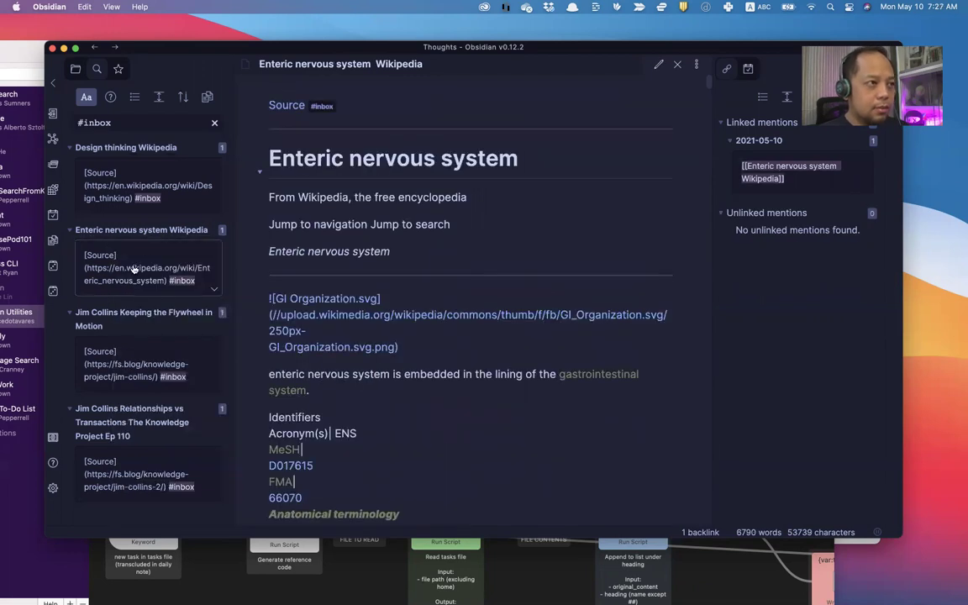
pyautogui.click(121, 245)
pyautogui.click(132, 330)
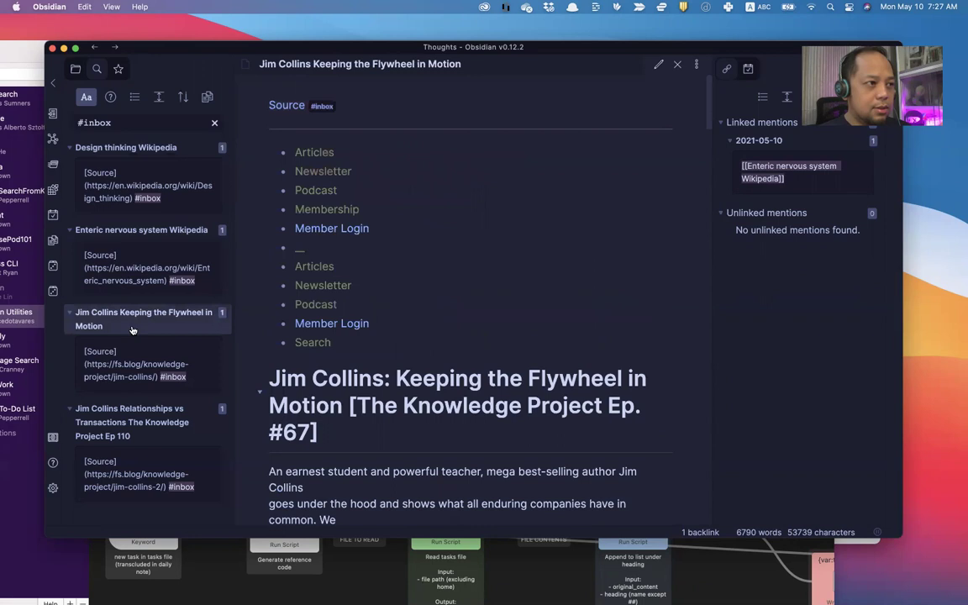
pyautogui.click(141, 203)
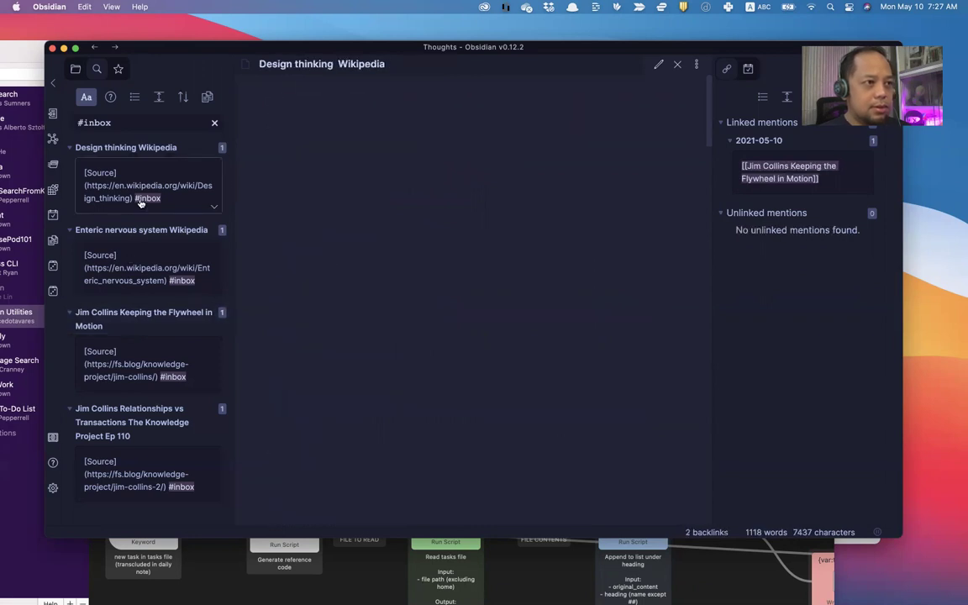